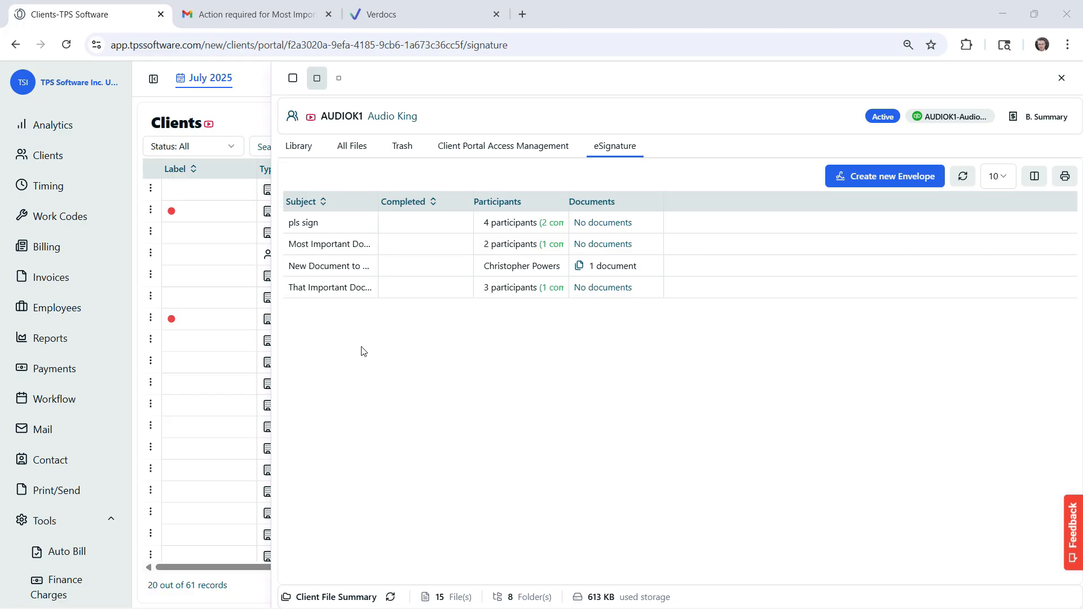
- Open the client's e-signature envelopes page
scroll(62, 400, "down", 3)
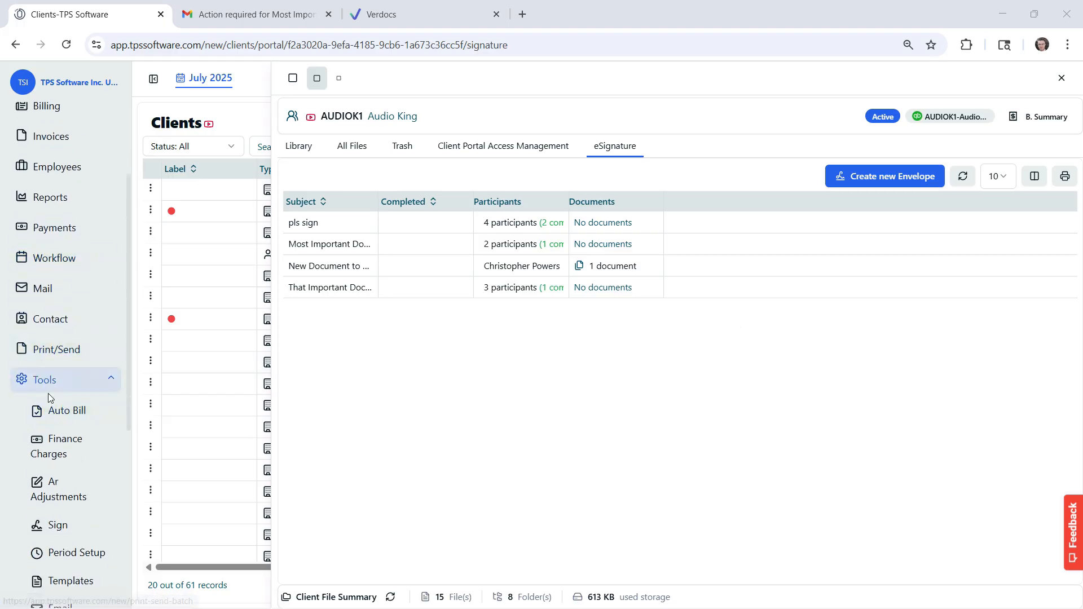
scroll(48, 406, "down", 3)
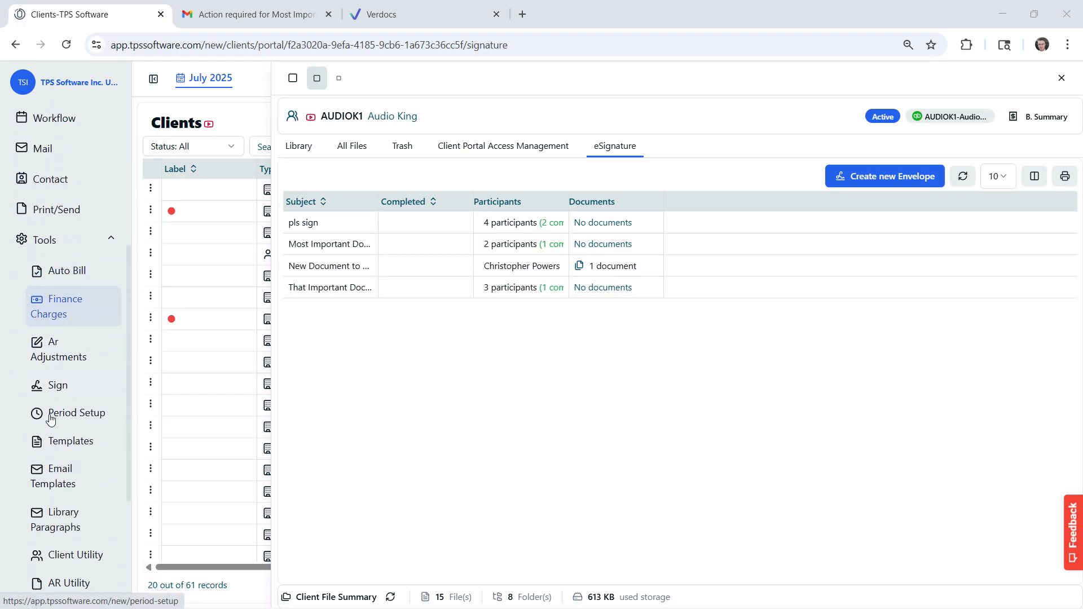
left_click(68, 387)
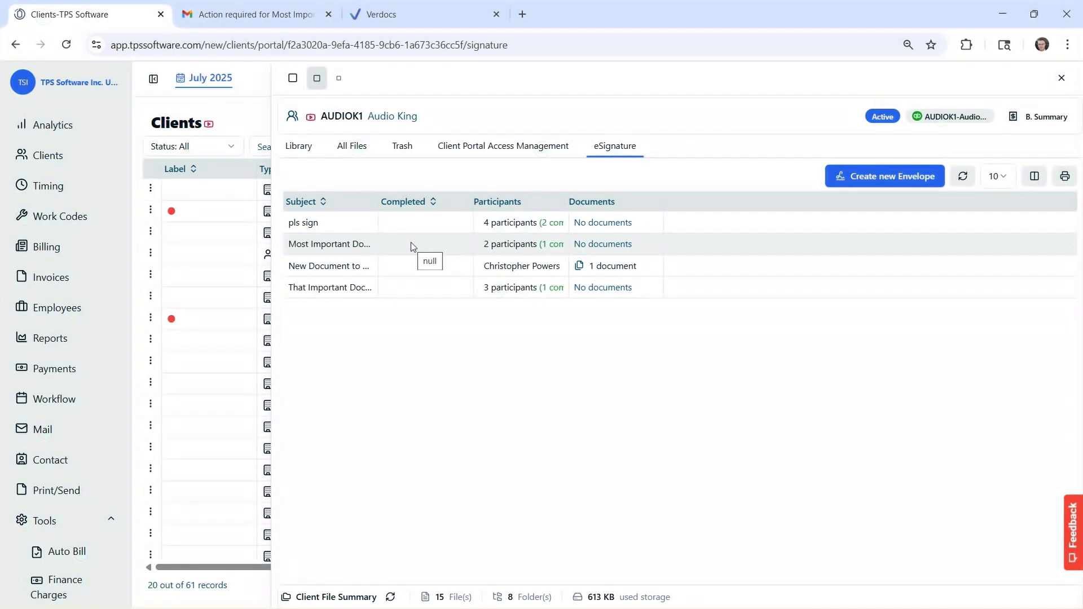
- Check existing envelopes' participants and documents popovers, then start a new envelope
mouse_move(505, 225)
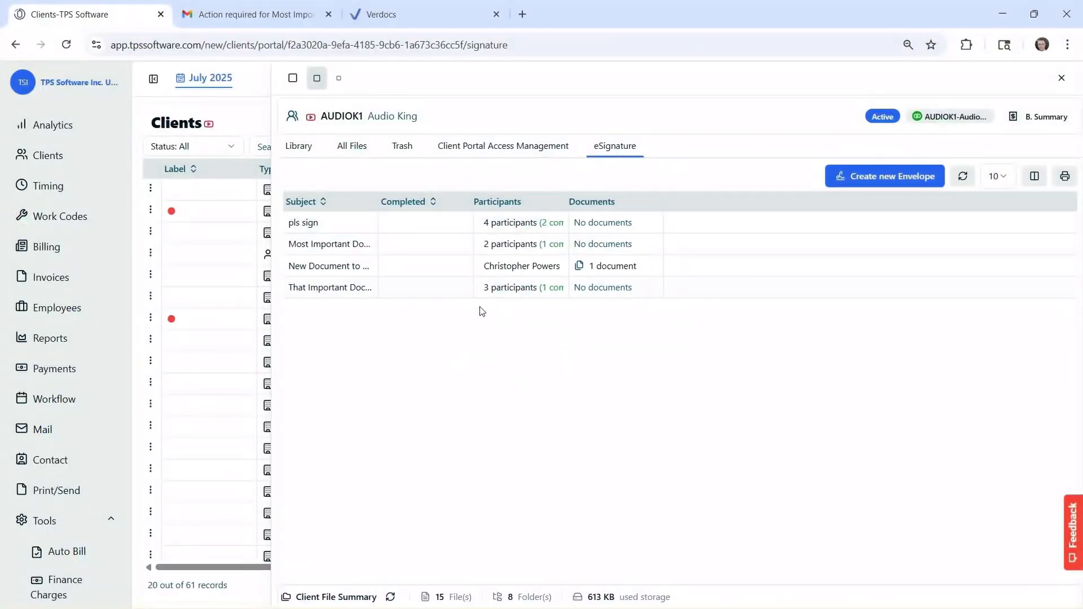
mouse_move(500, 291)
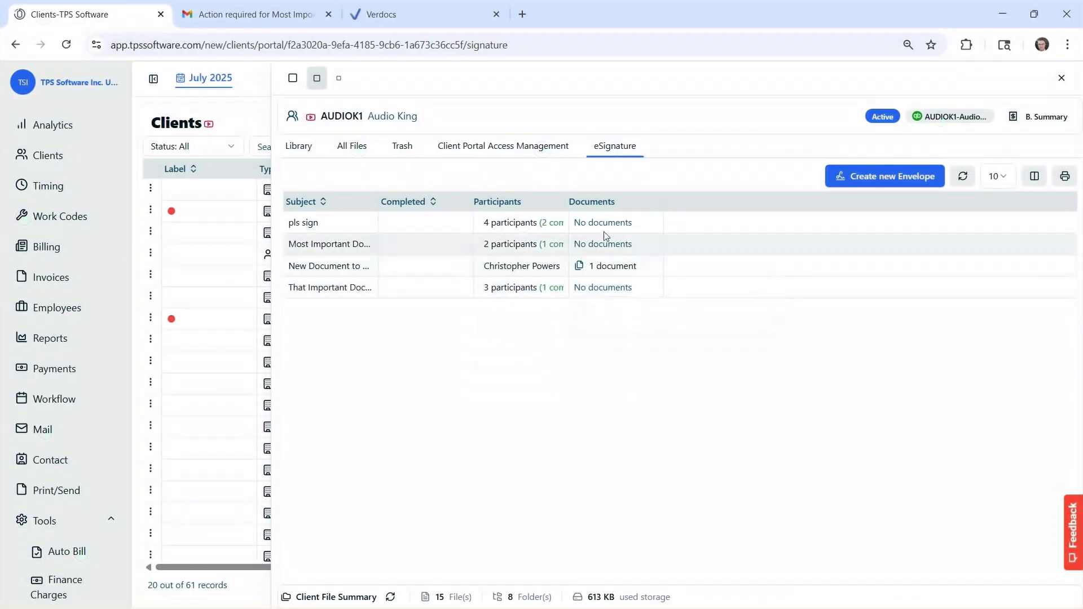
mouse_move(598, 229)
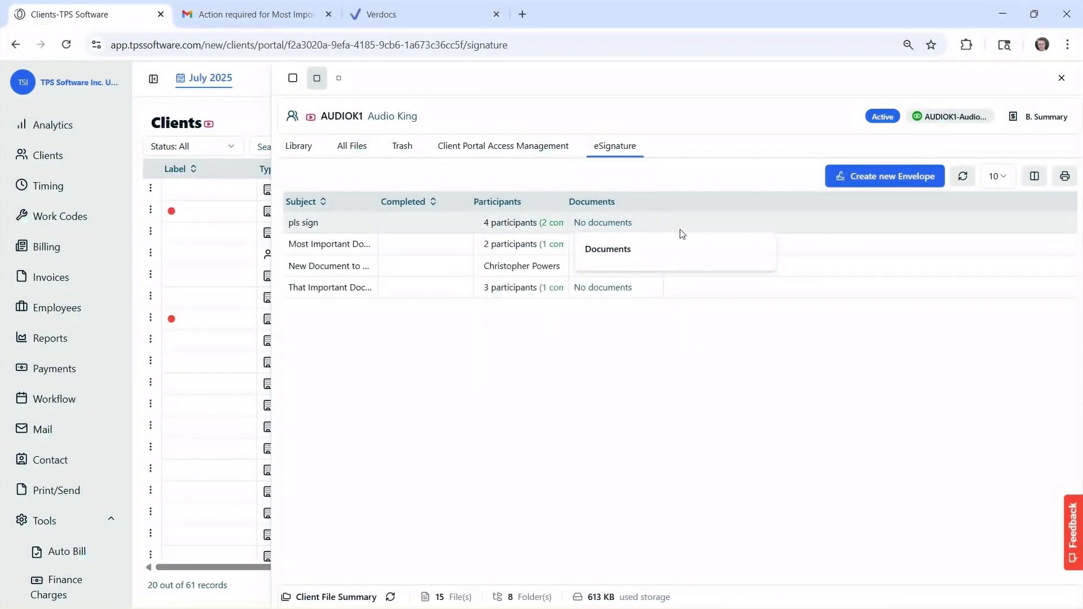
mouse_move(620, 277)
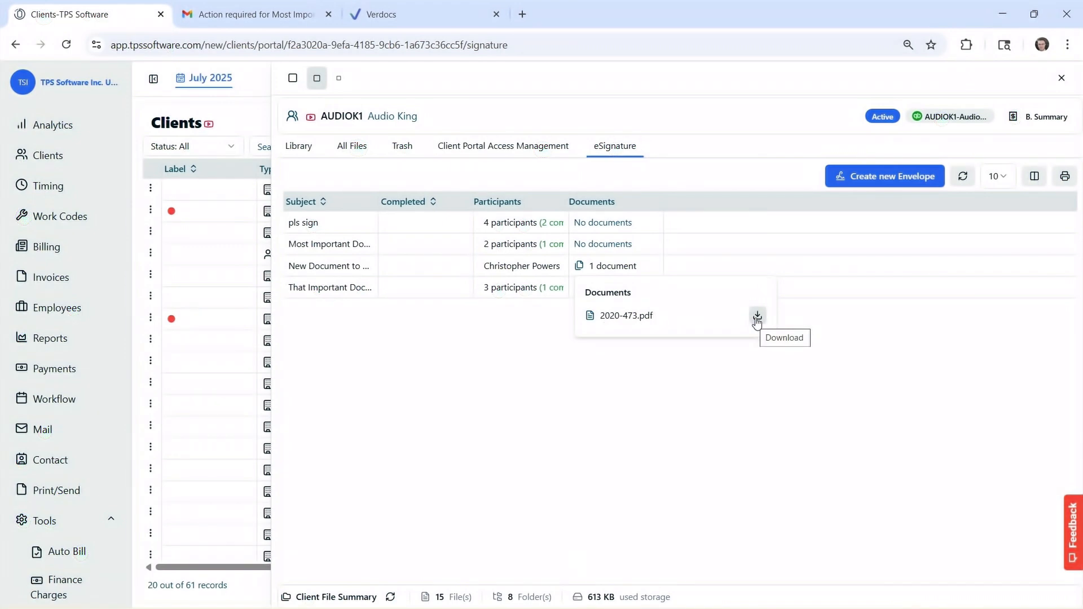
left_click(884, 186)
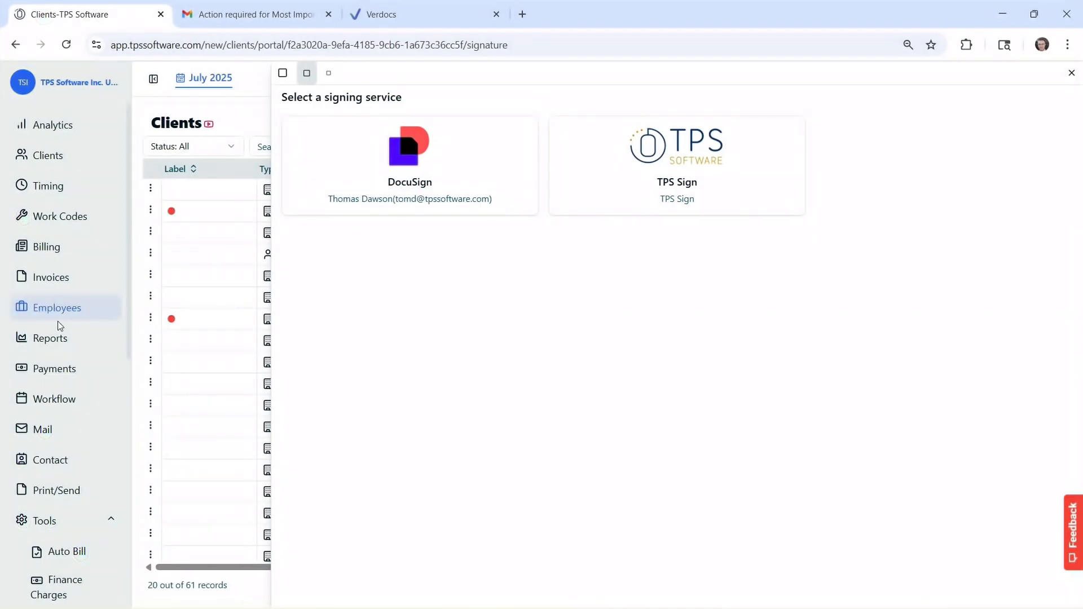
- Pick TPS Sign as the signing service for the new envelope
scroll(59, 330, "down", 5)
scroll(62, 334, "down", 3)
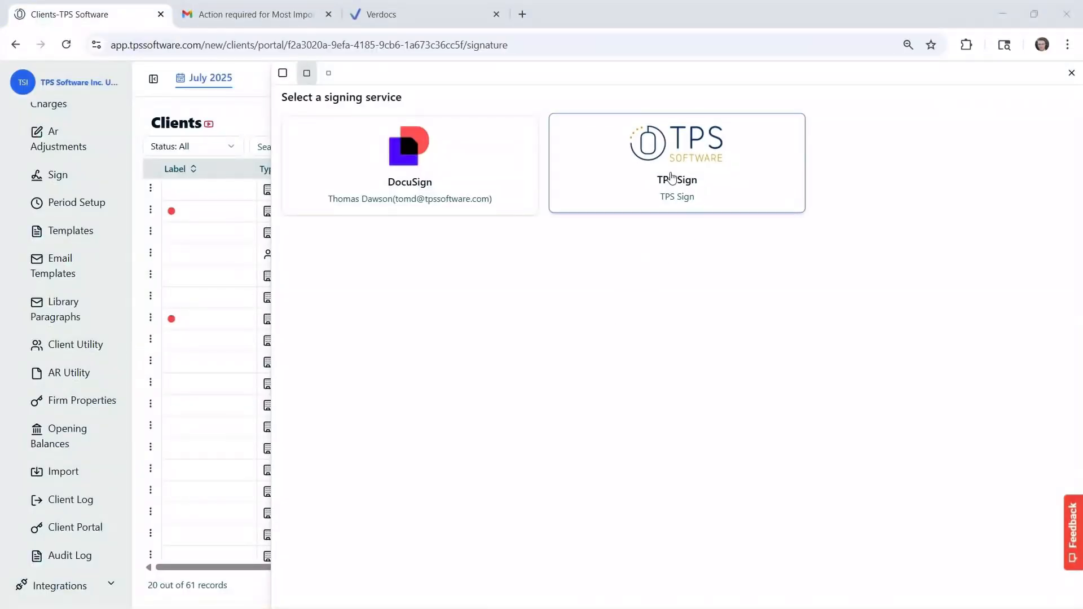
left_click(646, 187)
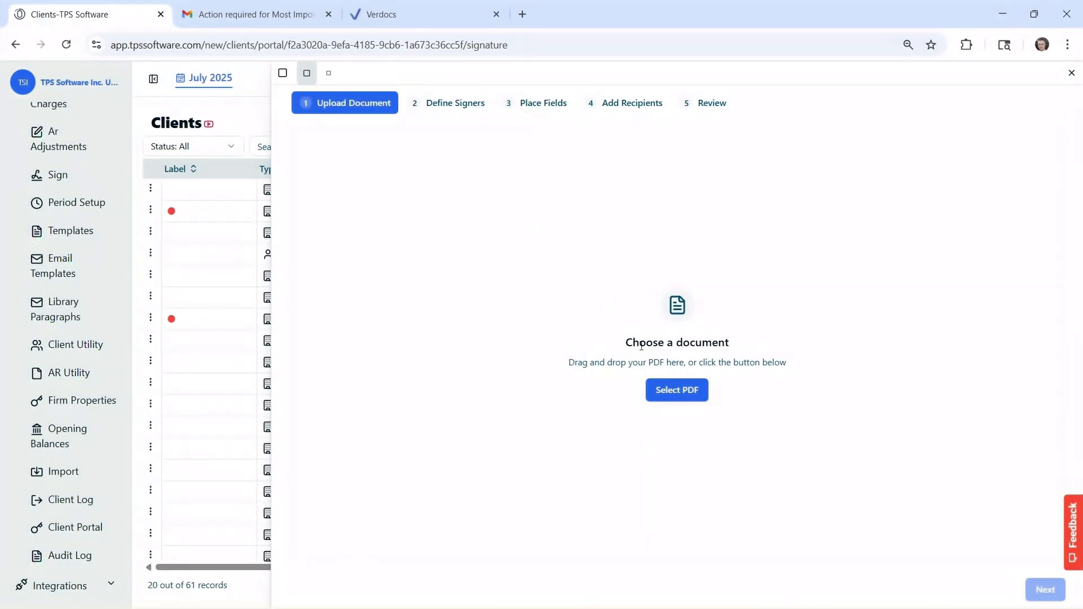
- Upload E-Sign Important Document Example.pdf, preview it, and create a template from it
left_click(666, 393)
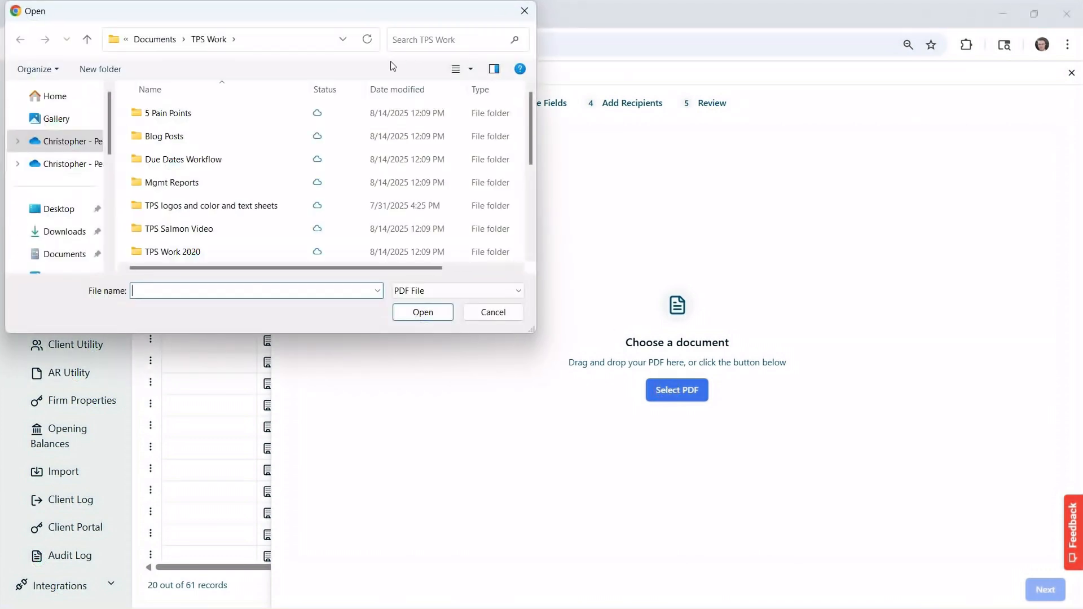
scroll(310, 169, "down", 3)
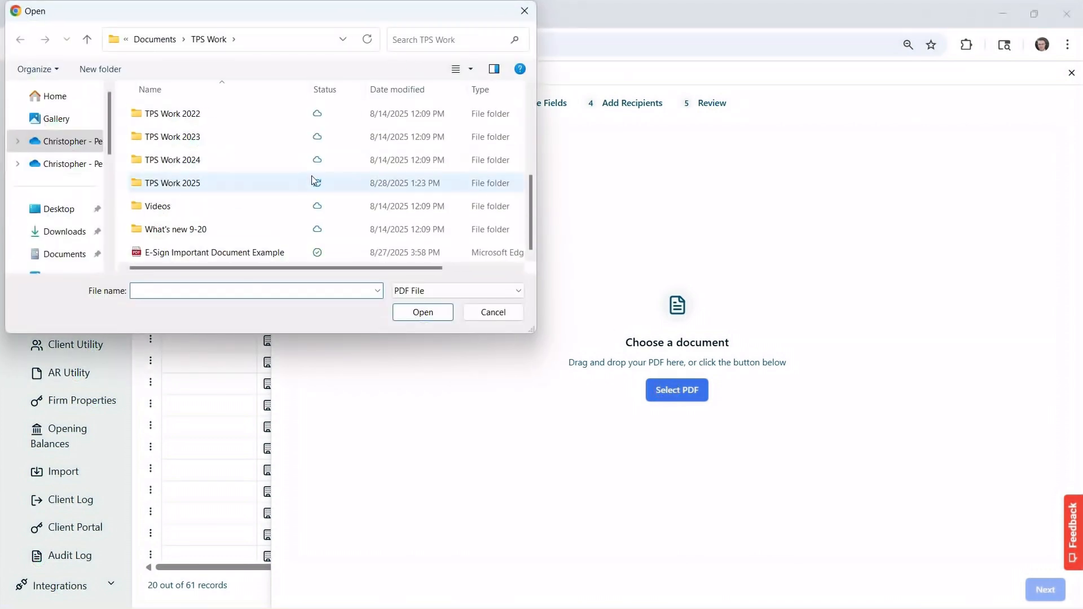
double_click(171, 253)
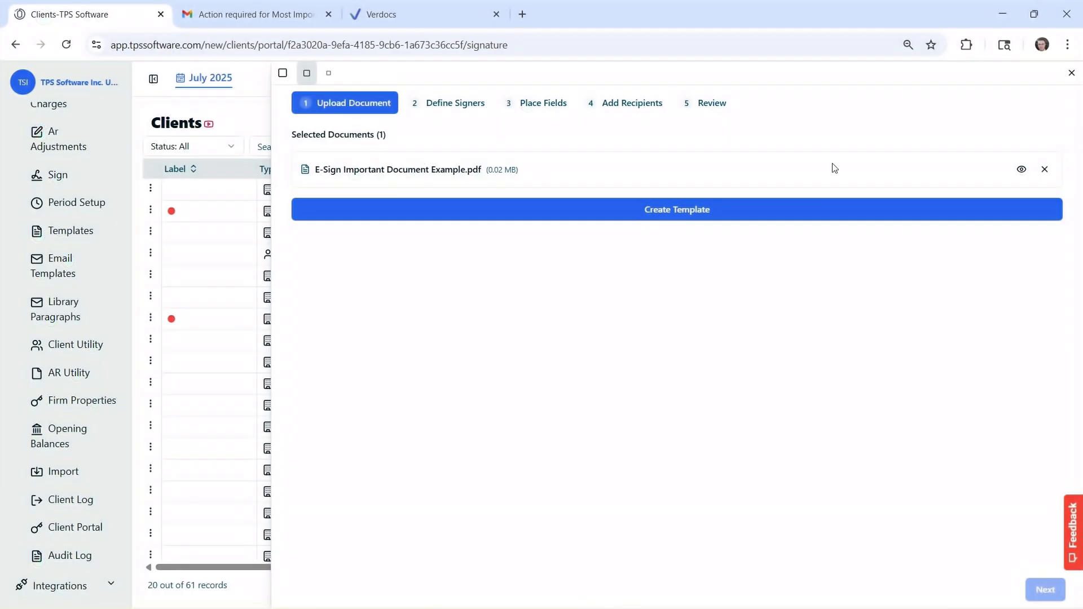
left_click(1022, 170)
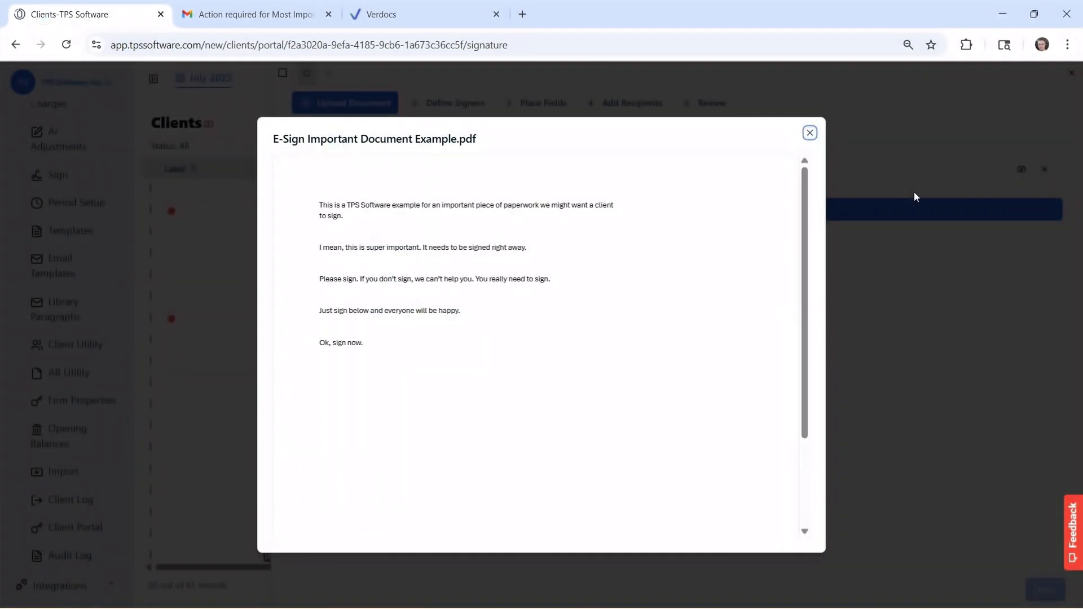
left_click(809, 134)
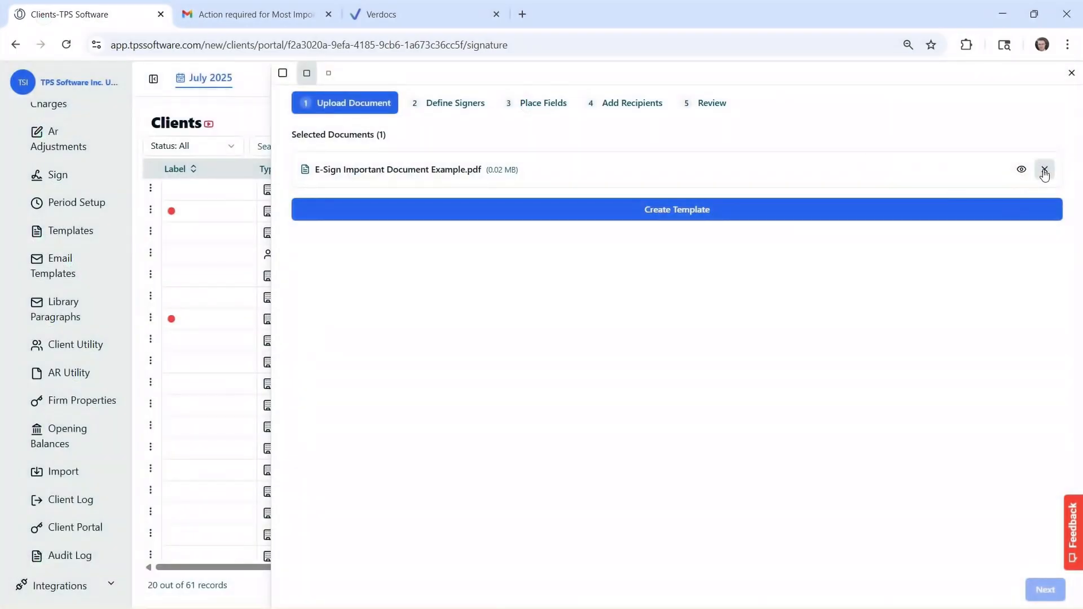
left_click(677, 210)
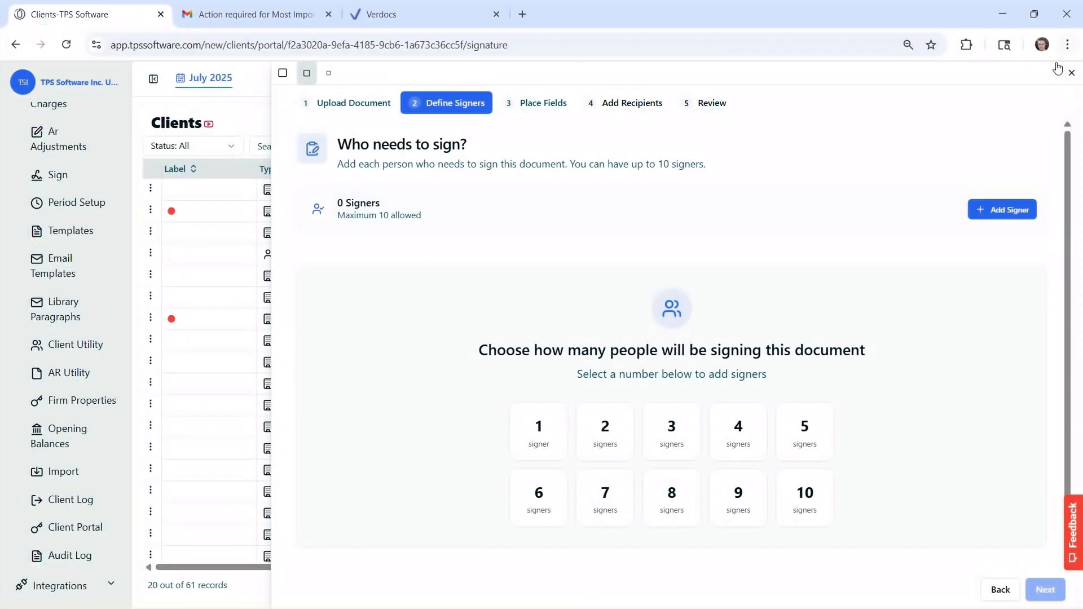
- Try adding and removing signers, then choose the 2-signer option and continue to Place Fields
left_click(998, 215)
left_click(998, 213)
left_click(997, 213)
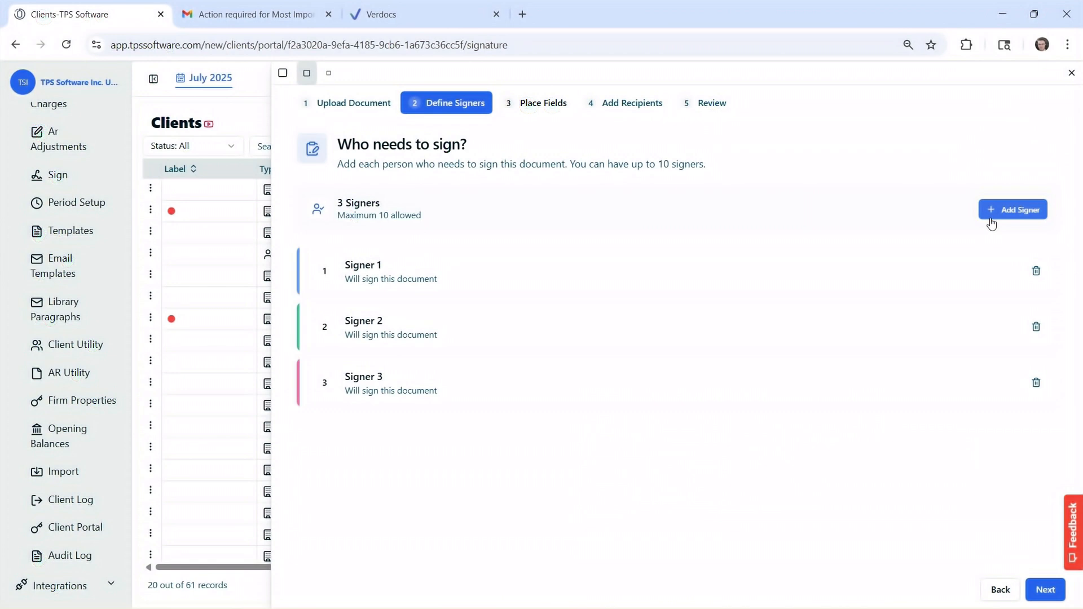
left_click(1038, 272)
left_click(1036, 272)
left_click(1035, 272)
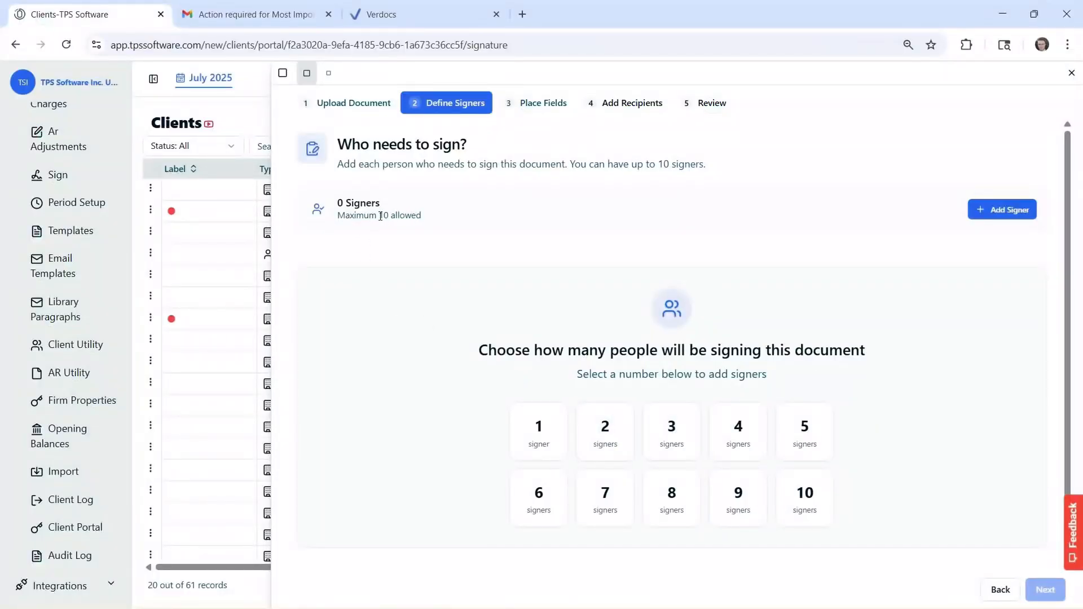
left_click(605, 432)
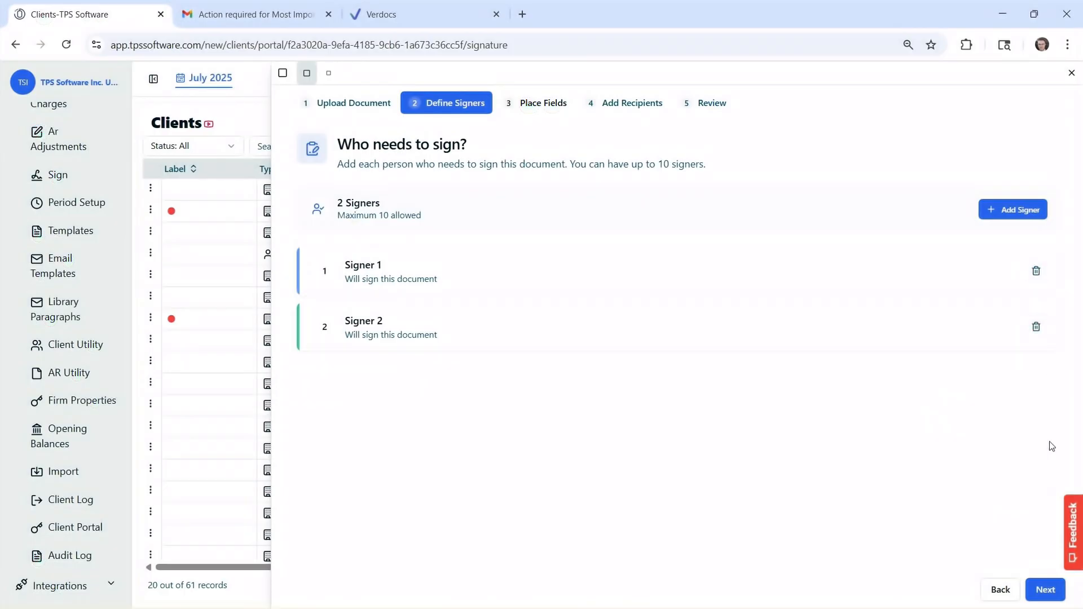
left_click(1045, 590)
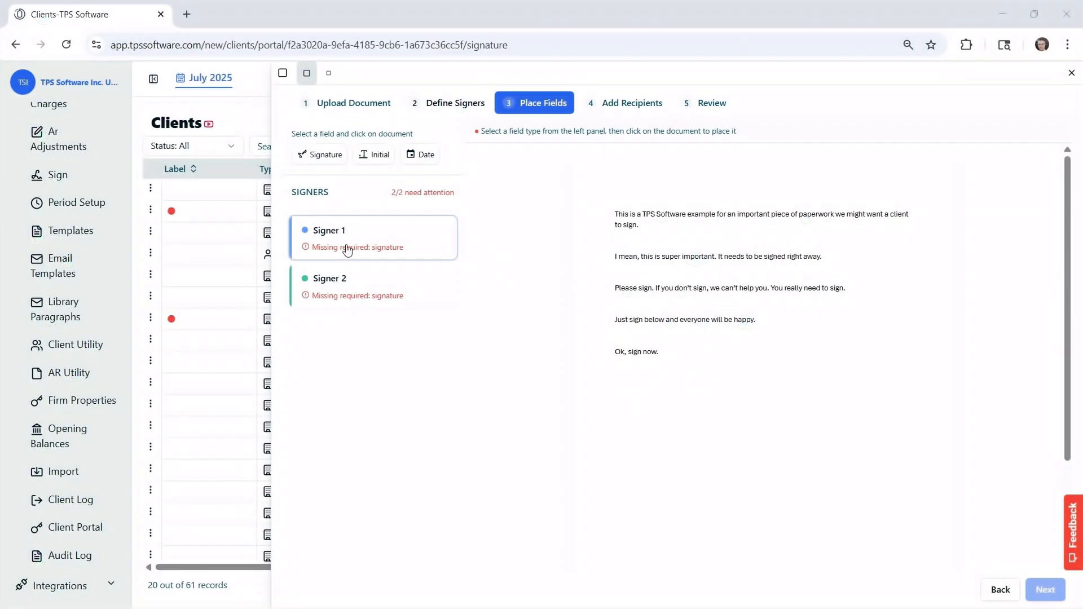
- Place side-by-side initial fields for Signer 1 and Signer 2 after the first sentence
left_click(377, 160)
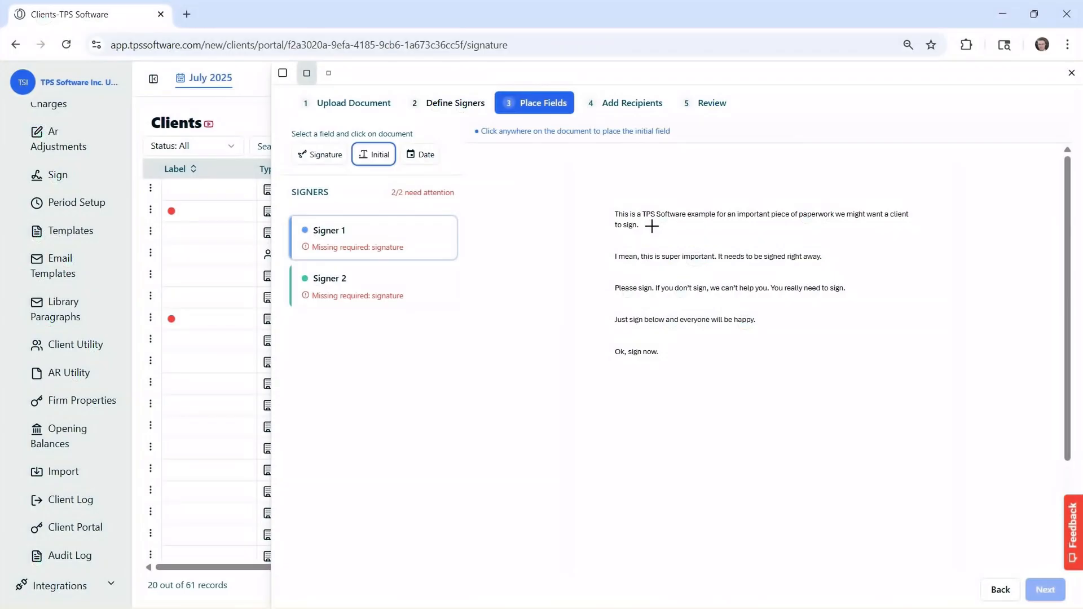
left_click(652, 226)
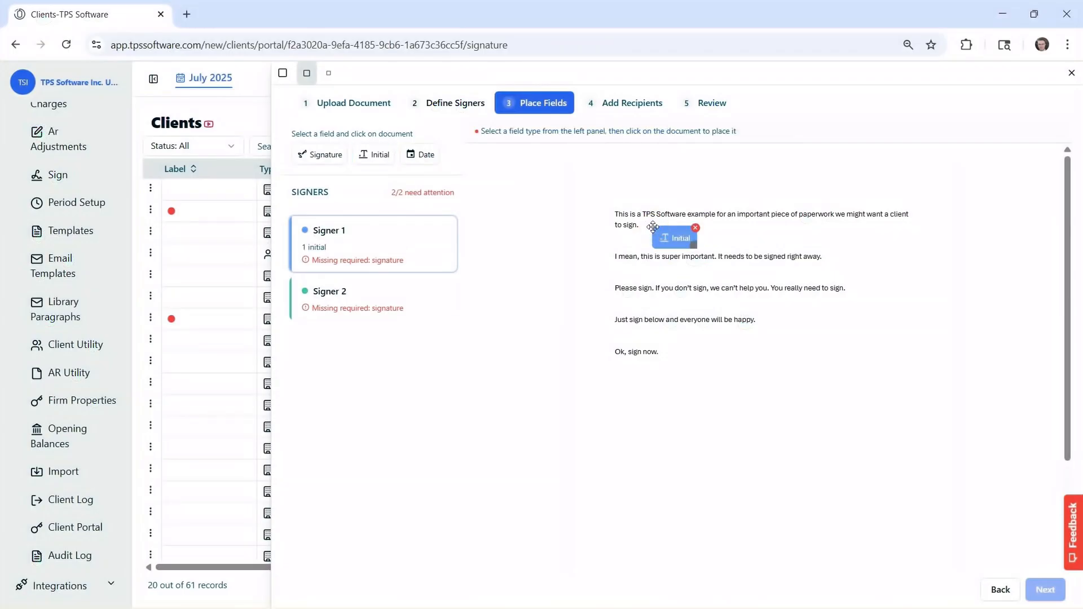
left_click_drag(677, 235, 672, 229)
left_click(343, 307)
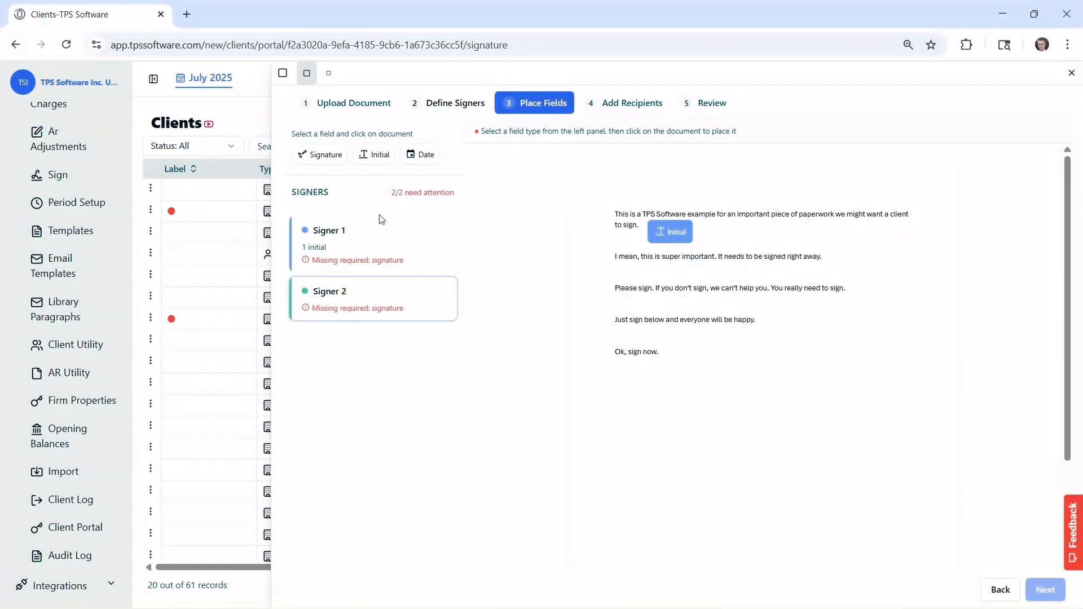
left_click(375, 153)
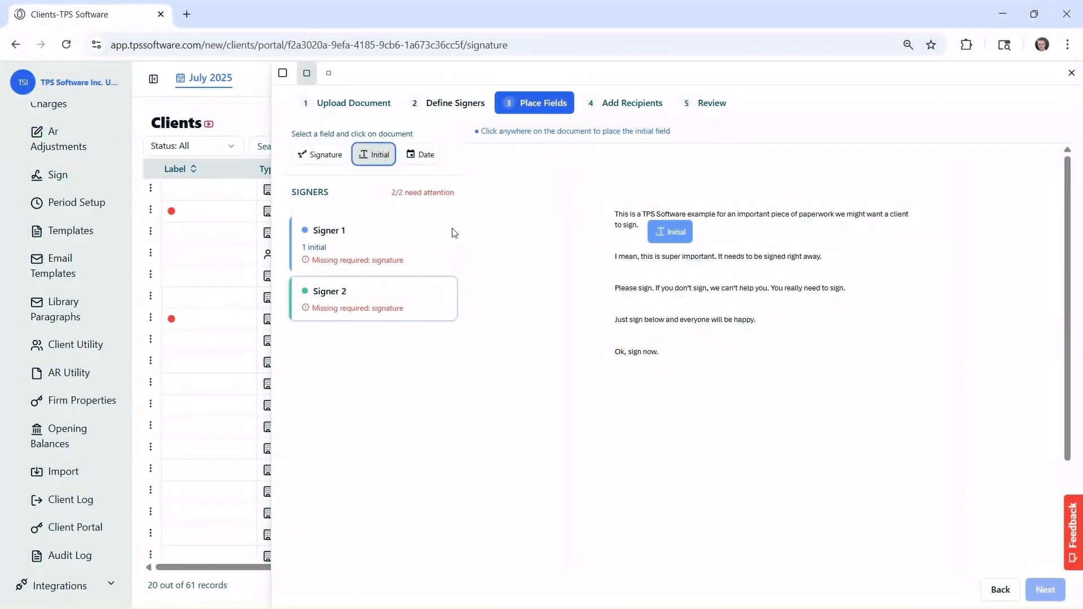
left_click(713, 233)
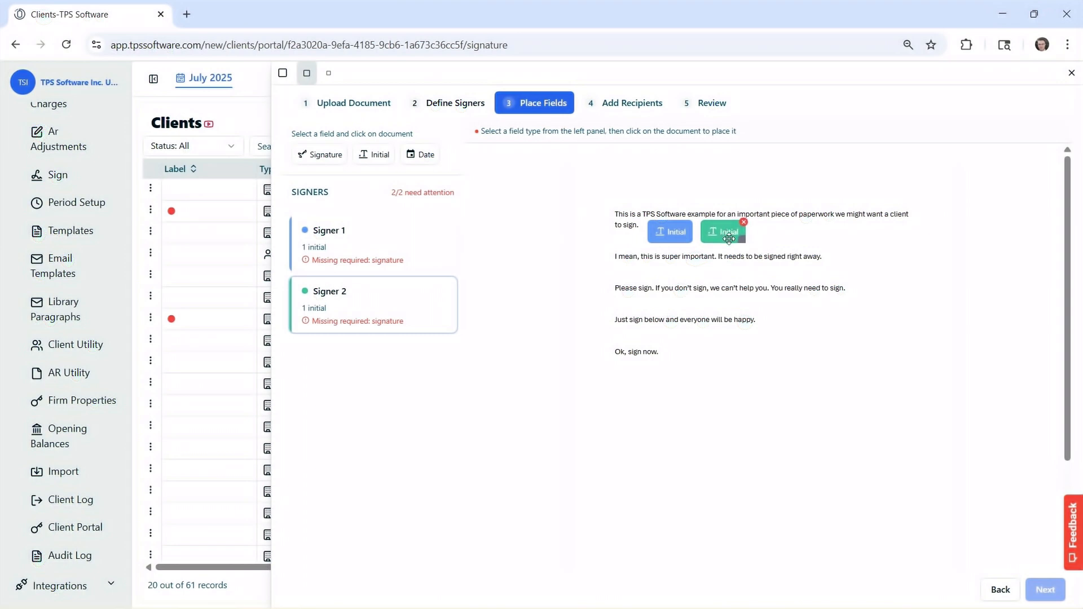
left_click(363, 248)
left_click(323, 154)
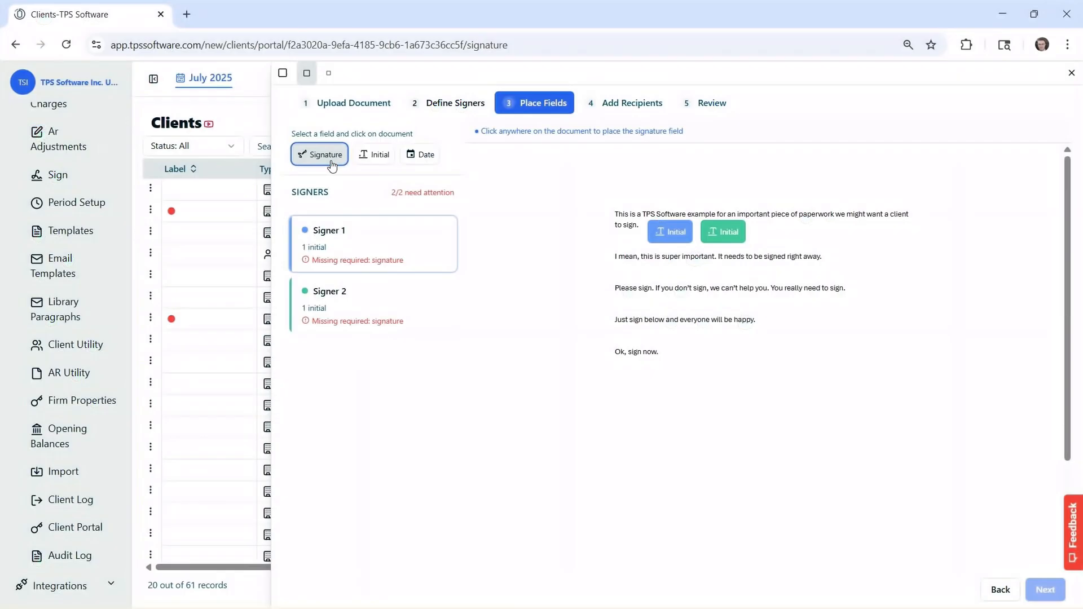
- Place Signer 1's signature below 'Ok, sign now.' with a date field underneath
left_click(619, 377)
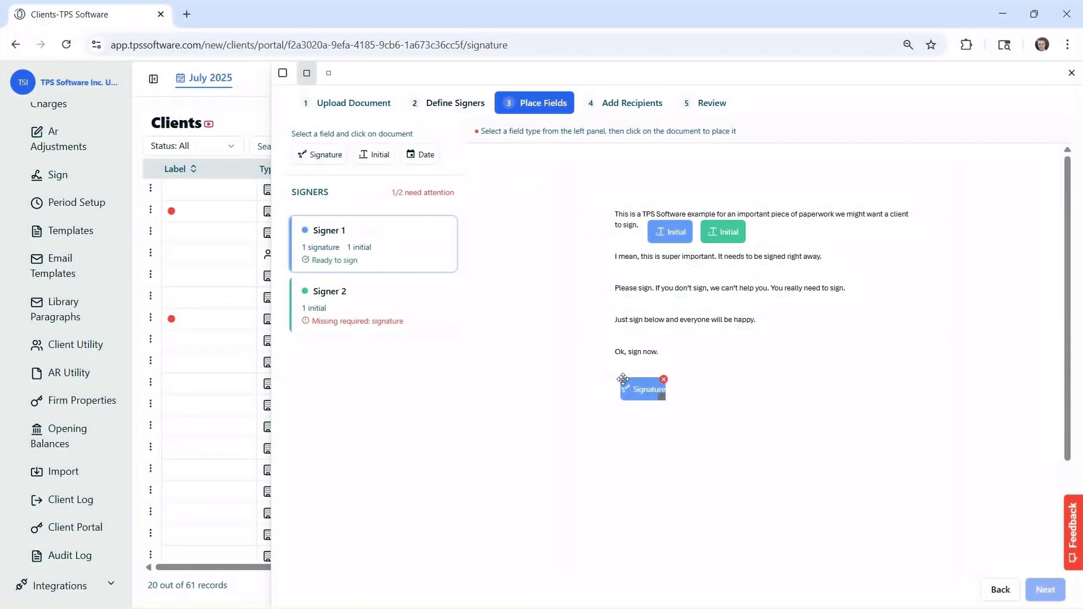
left_click(422, 153)
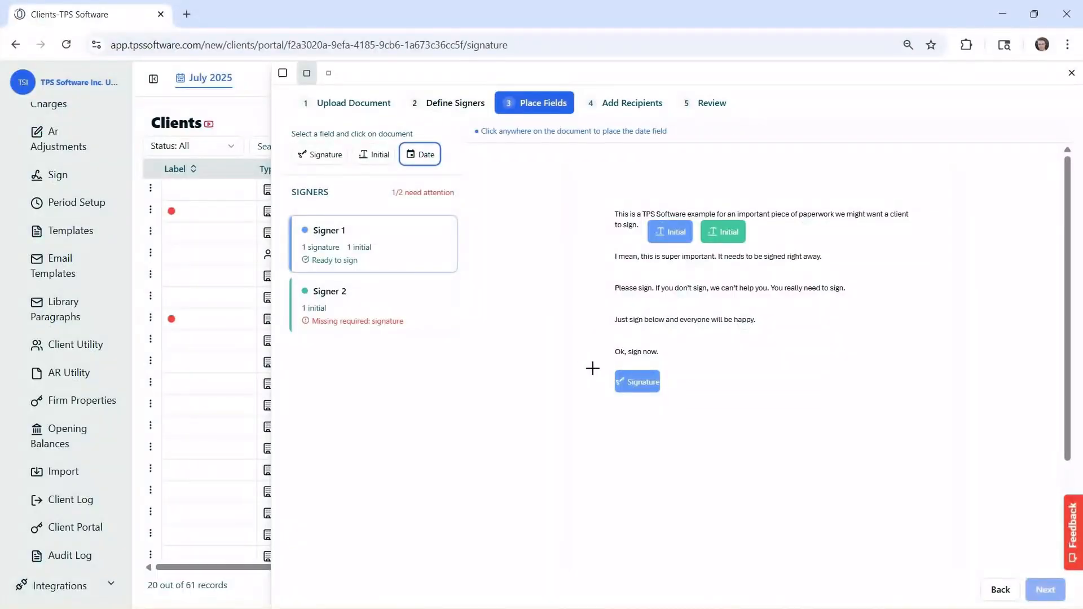
left_click(627, 408)
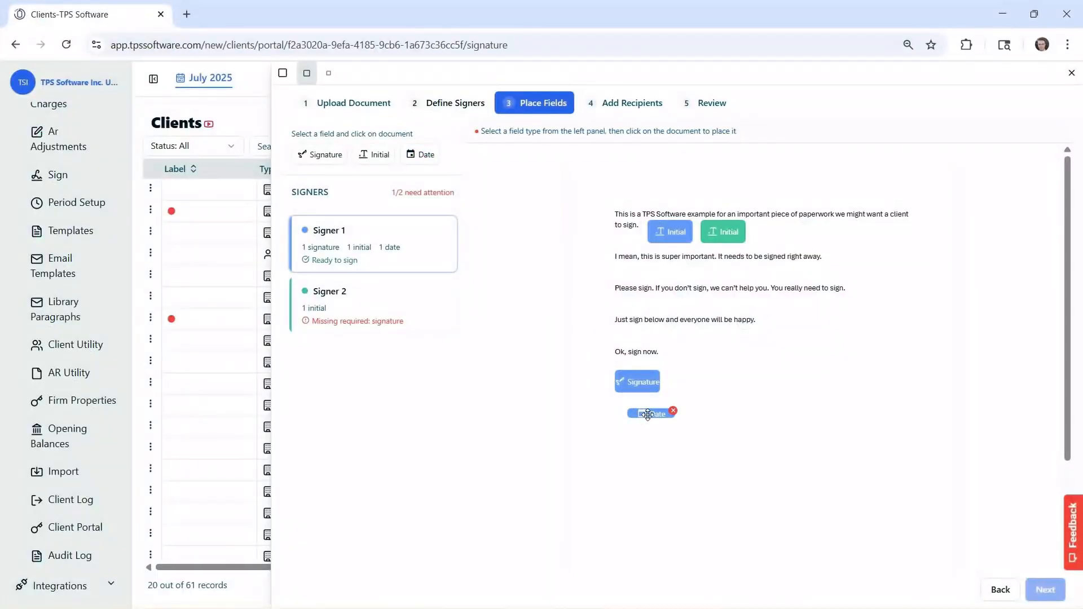
- Add Signer 2's signature and date fields beside Signer 1's, then continue to Add Recipients
left_click(370, 308)
left_click(319, 154)
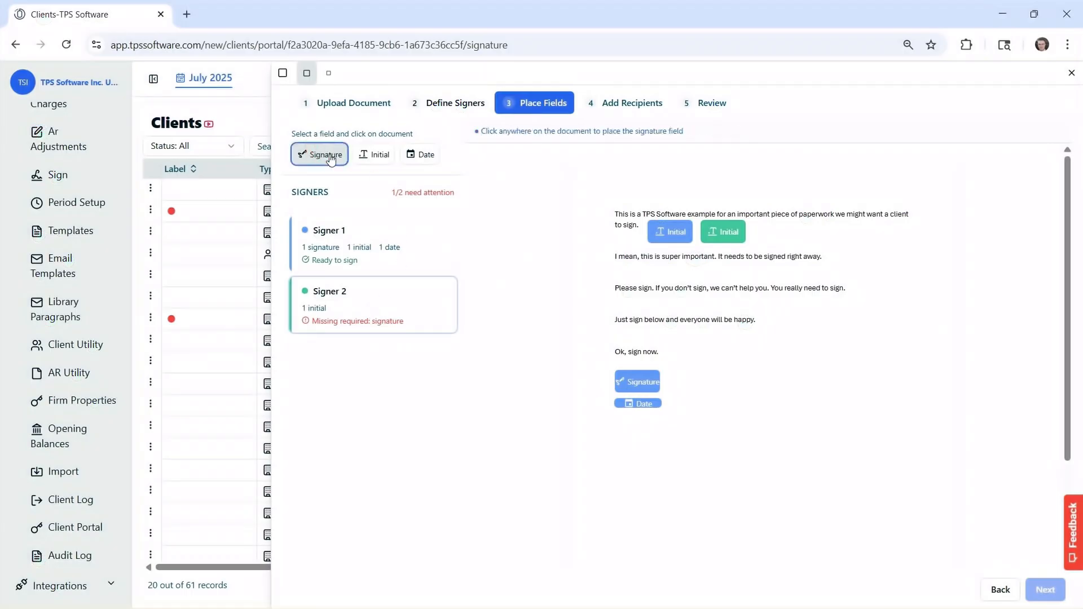
left_click(698, 378)
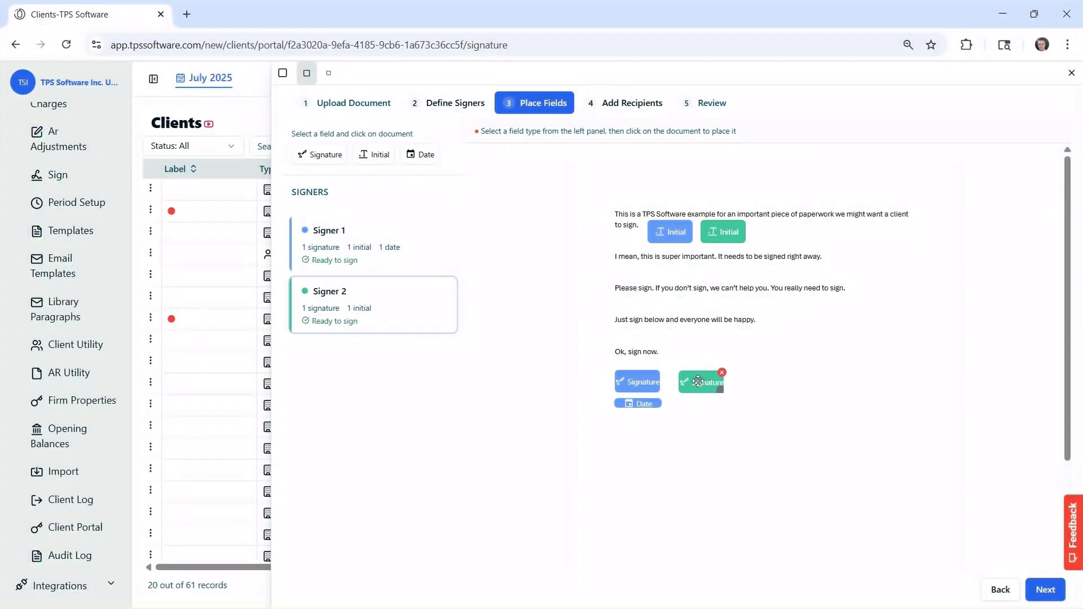
left_click(420, 154)
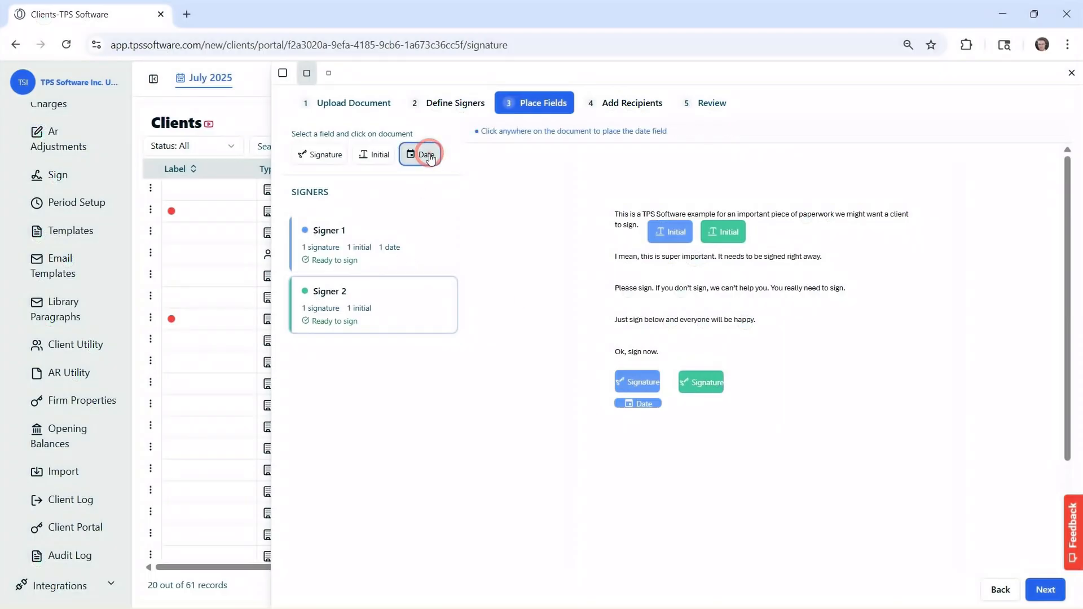
left_click(695, 406)
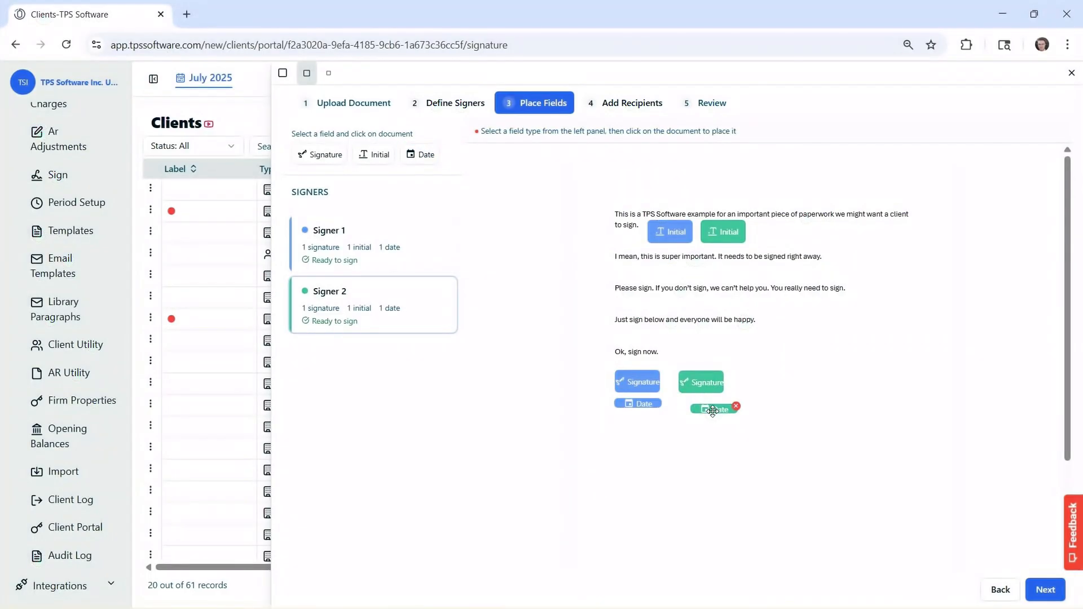
left_click_drag(703, 406, 699, 406)
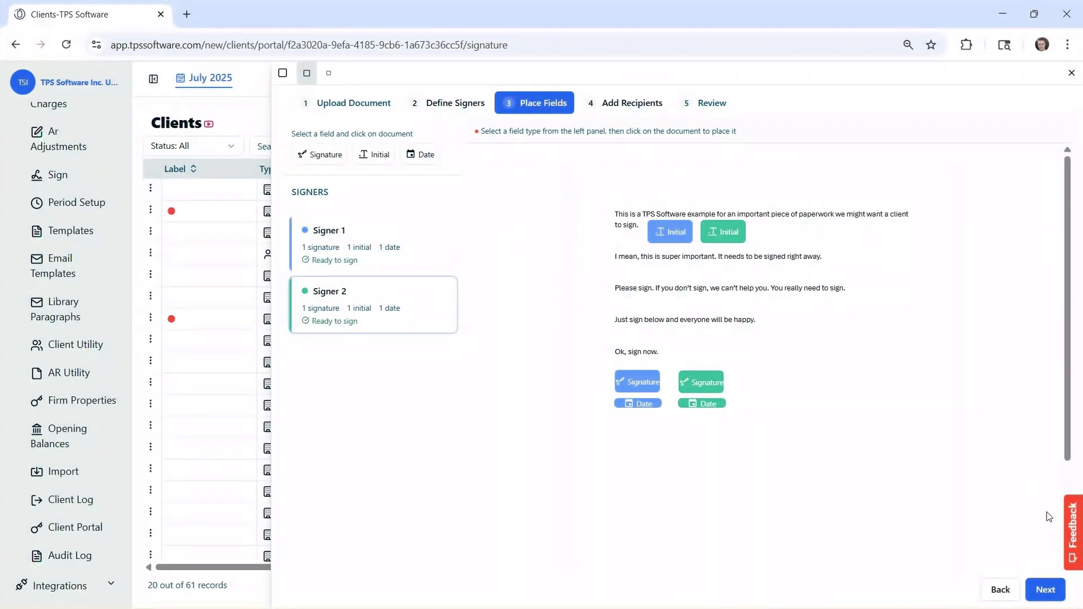
left_click(1045, 590)
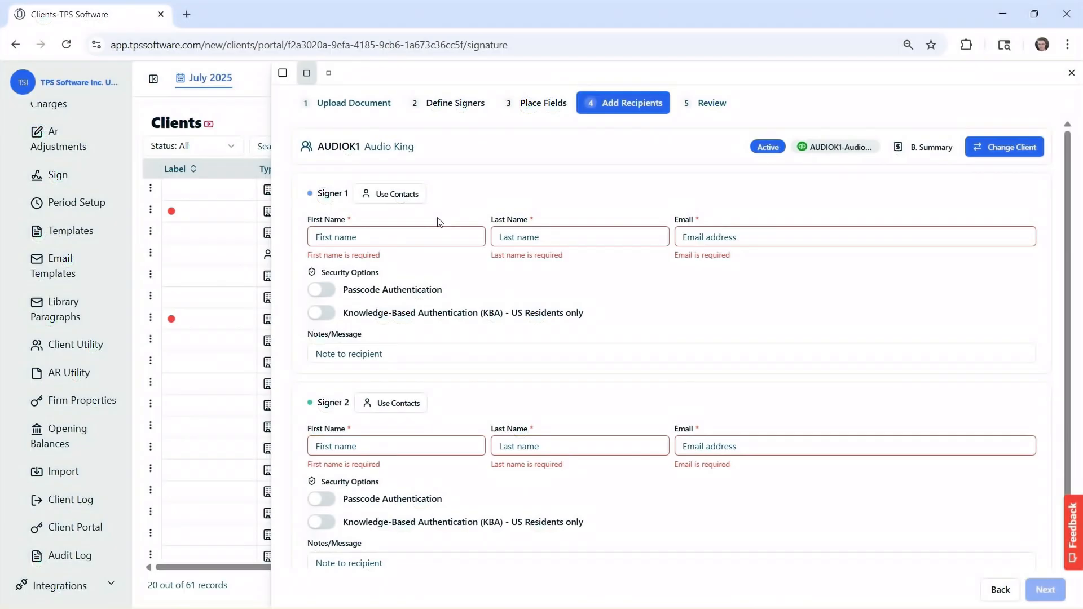
- Fill Signer 1's name and e-mail from Audio King's Owner contact
left_click(400, 197)
scroll(382, 332, "down", 1)
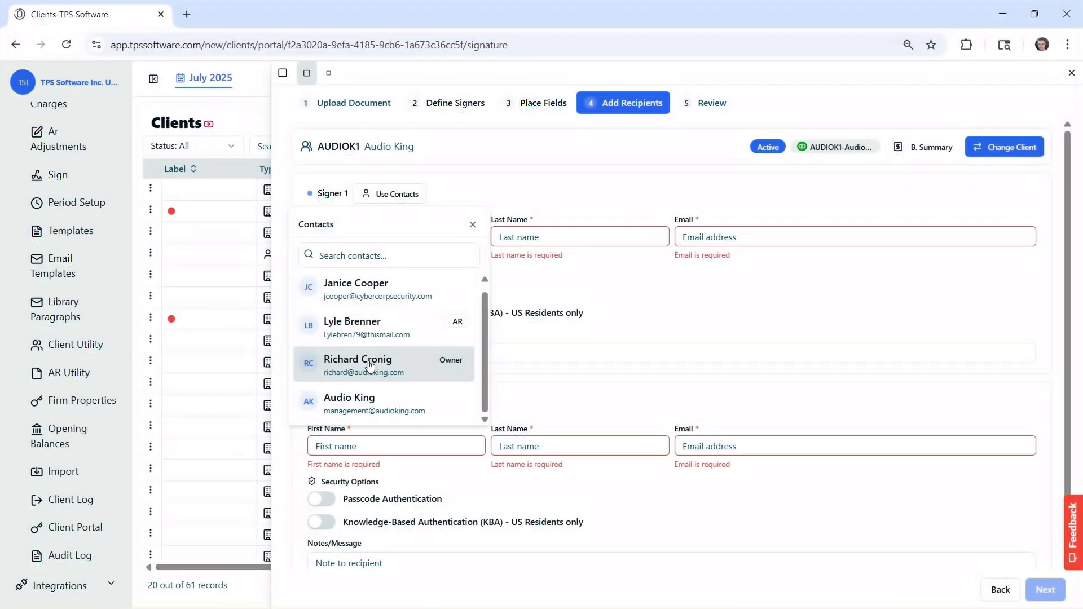
left_click(371, 365)
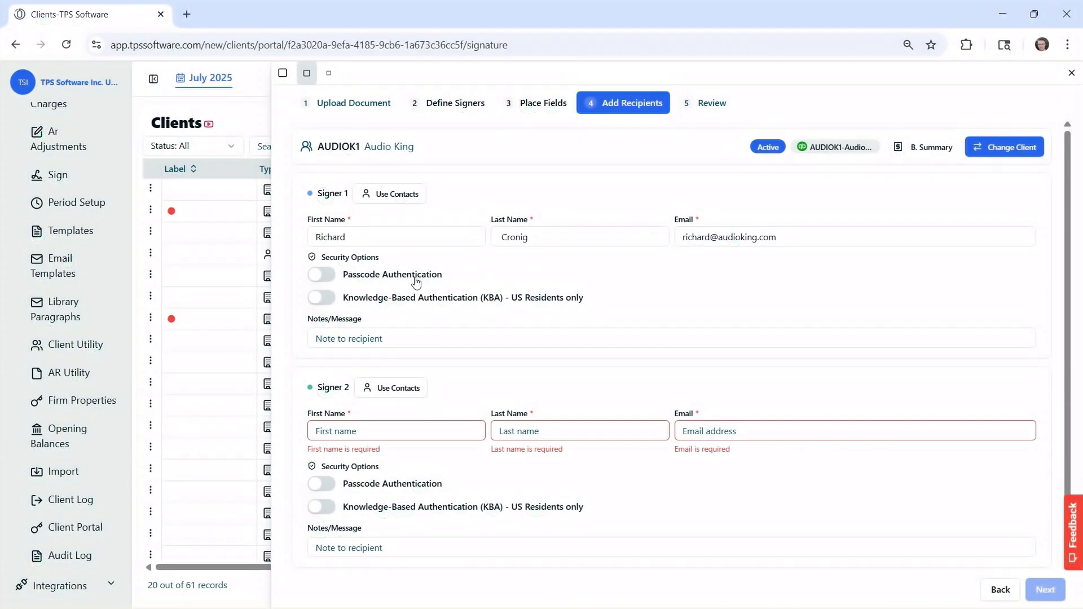
- Enable passcode authentication for Signer 1, set the passcode, and paste the signing note
left_click(331, 278)
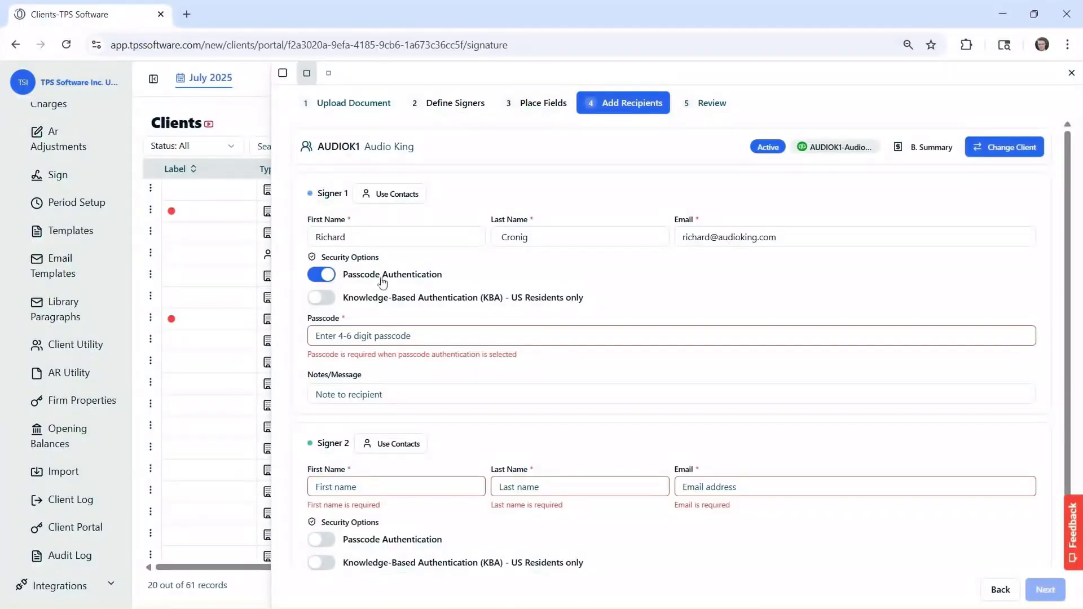
left_click(364, 330)
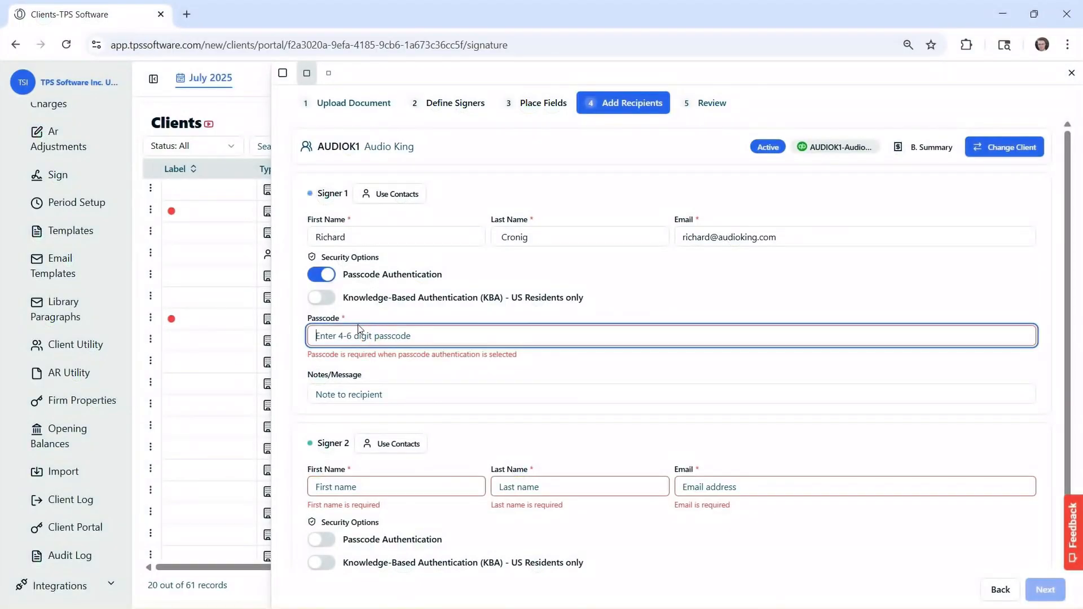
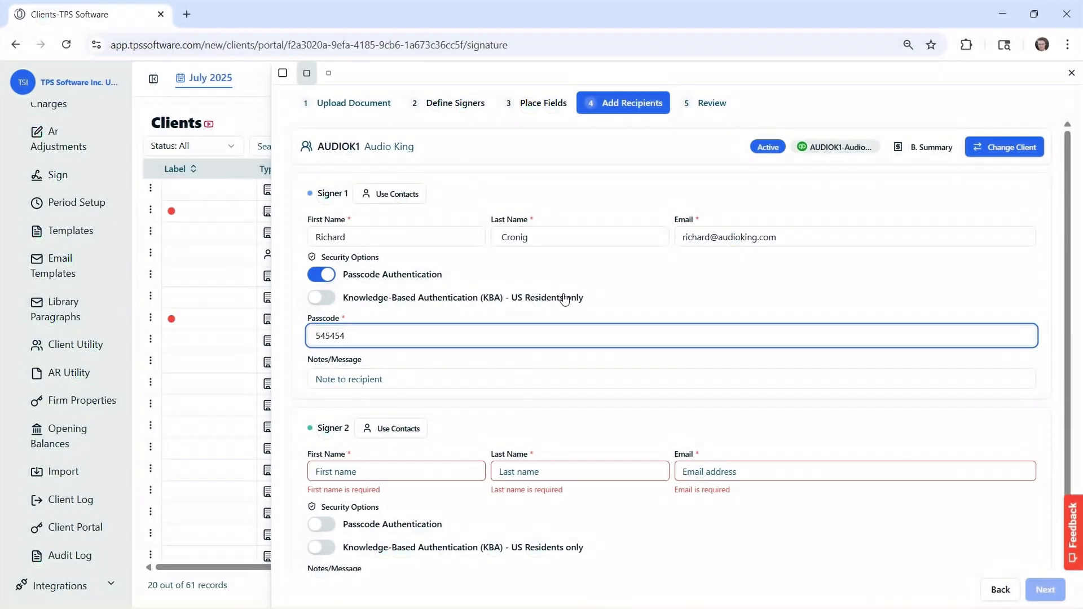
left_click(344, 380)
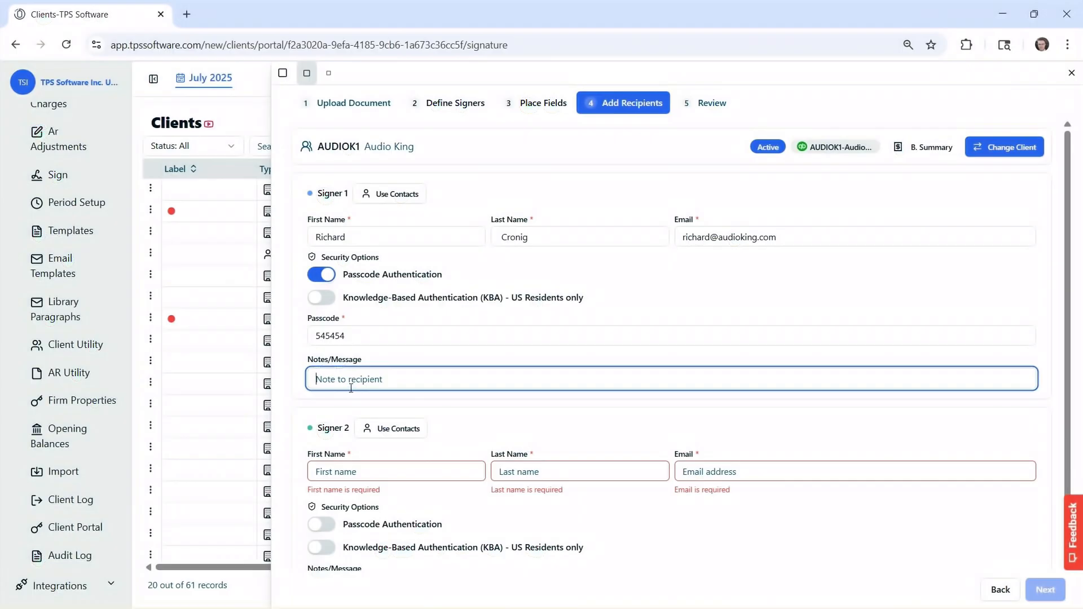
type("Hi Richard. This is the form we spoke about over the phone. Please sign and get back to me. Use the passcode I gave you over the phone.")
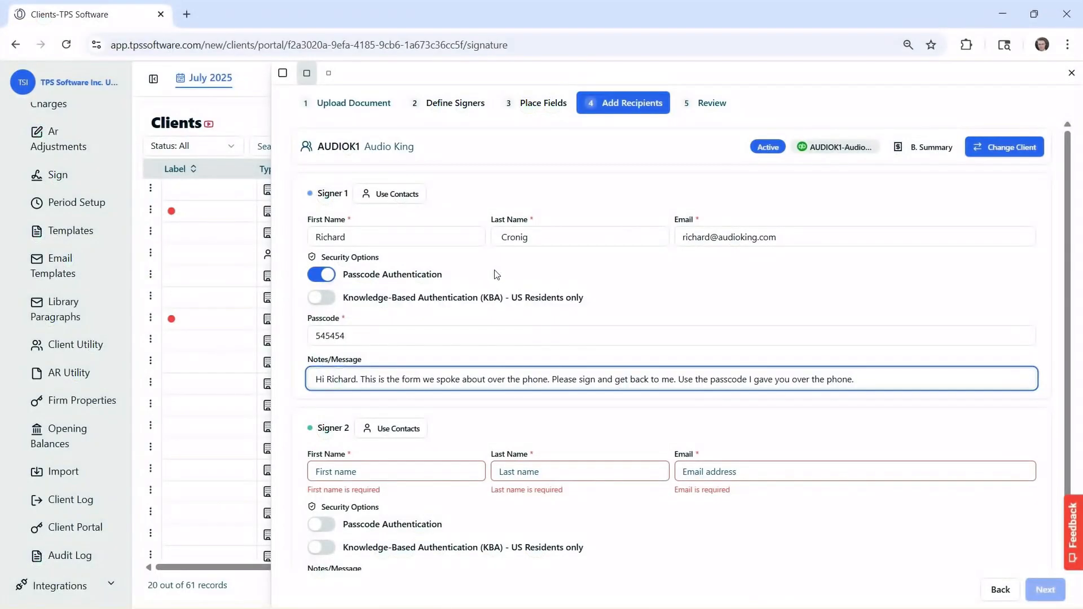
scroll(398, 418, "down", 1)
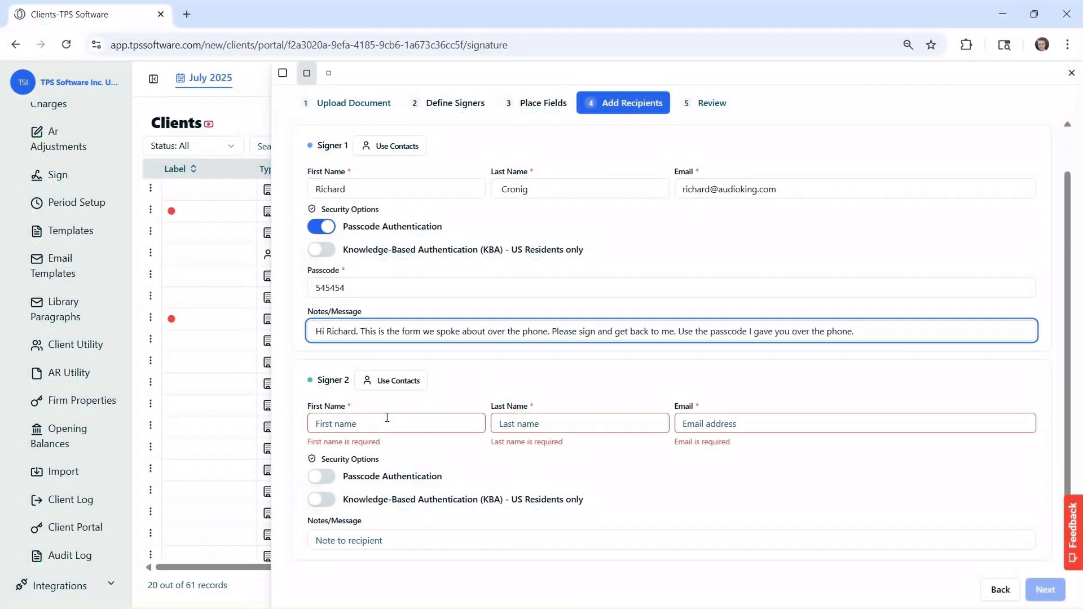
- Enter Signer 2's first name, last name, and pasted e-mail address
left_click(387, 418)
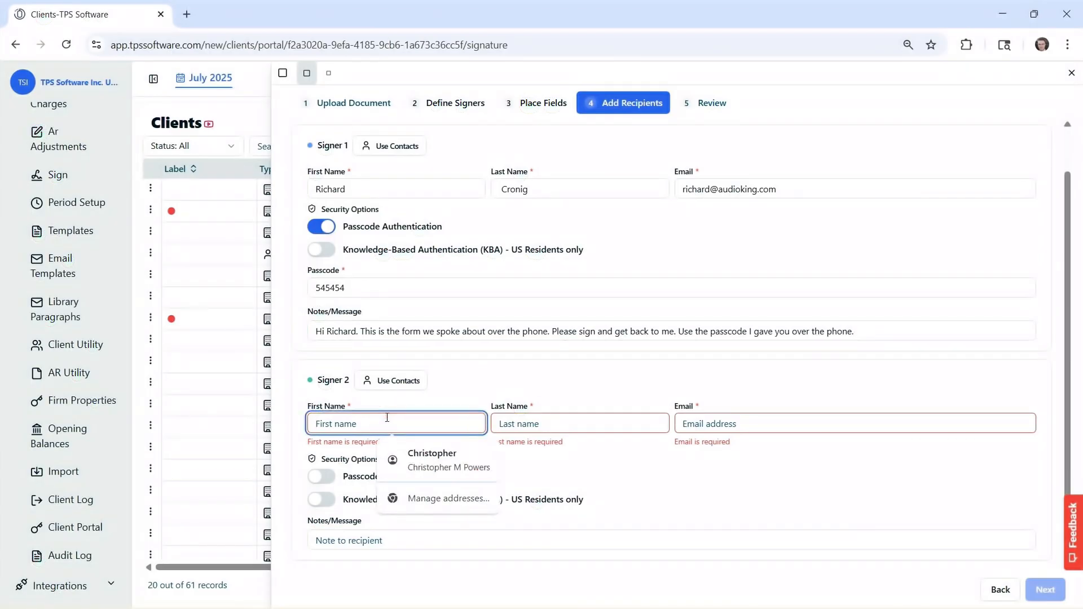
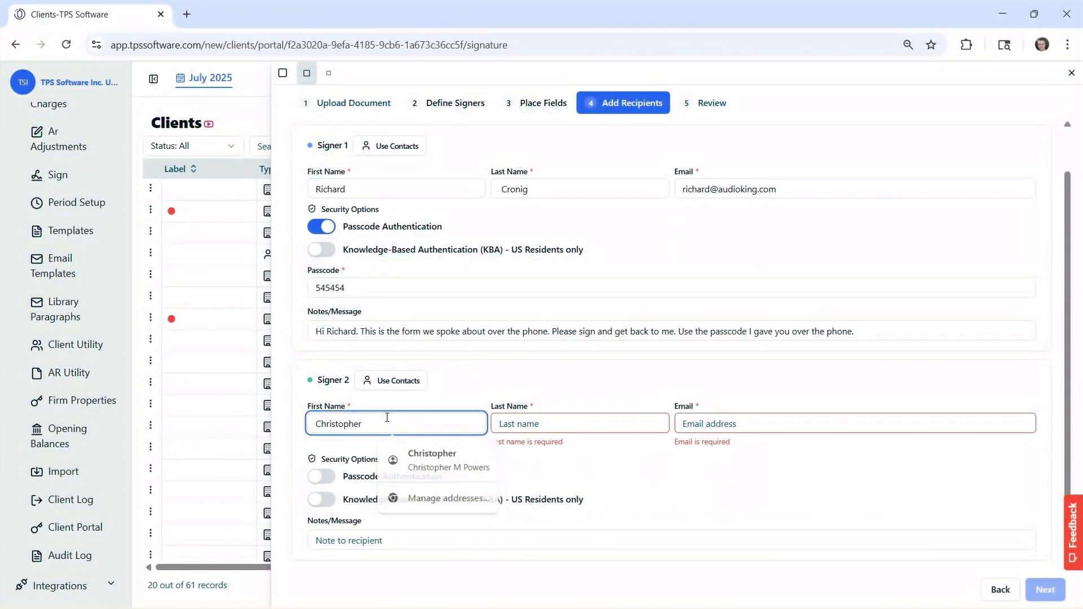
key("Tab")
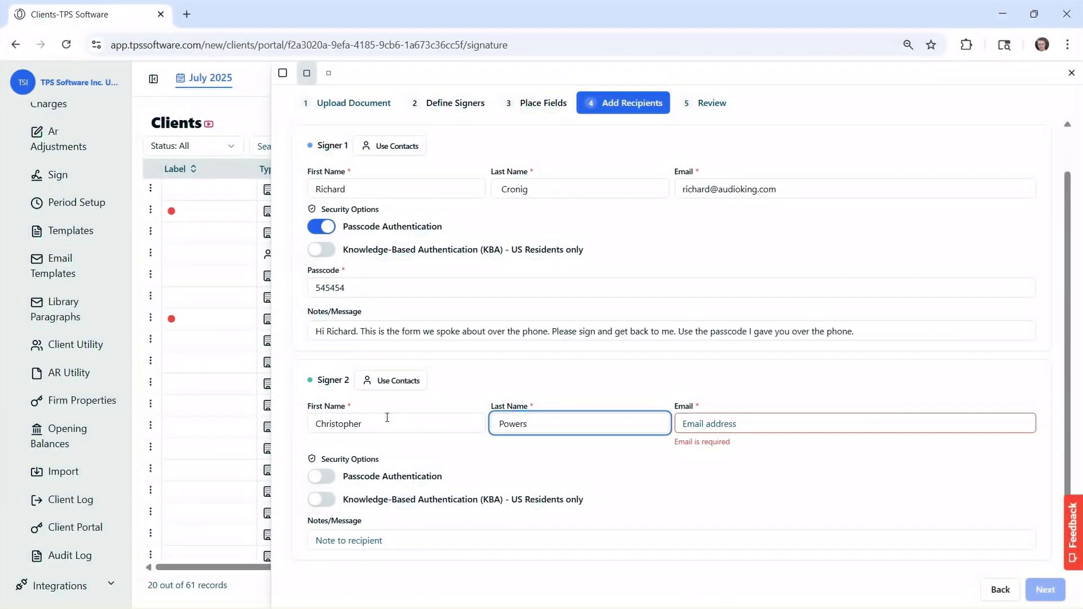
key("Tab")
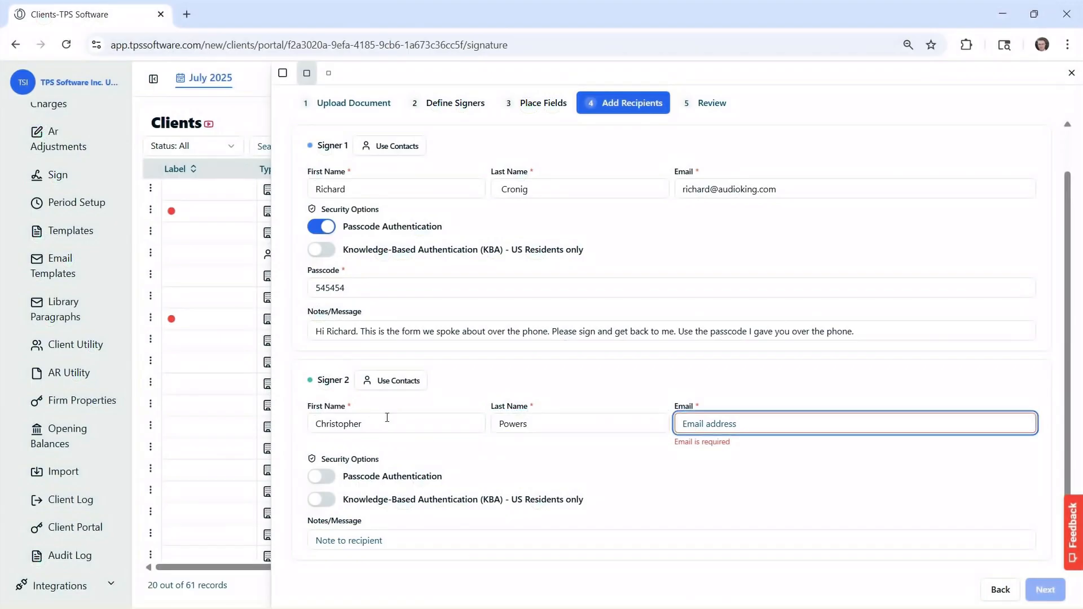
key("ctrl+v")
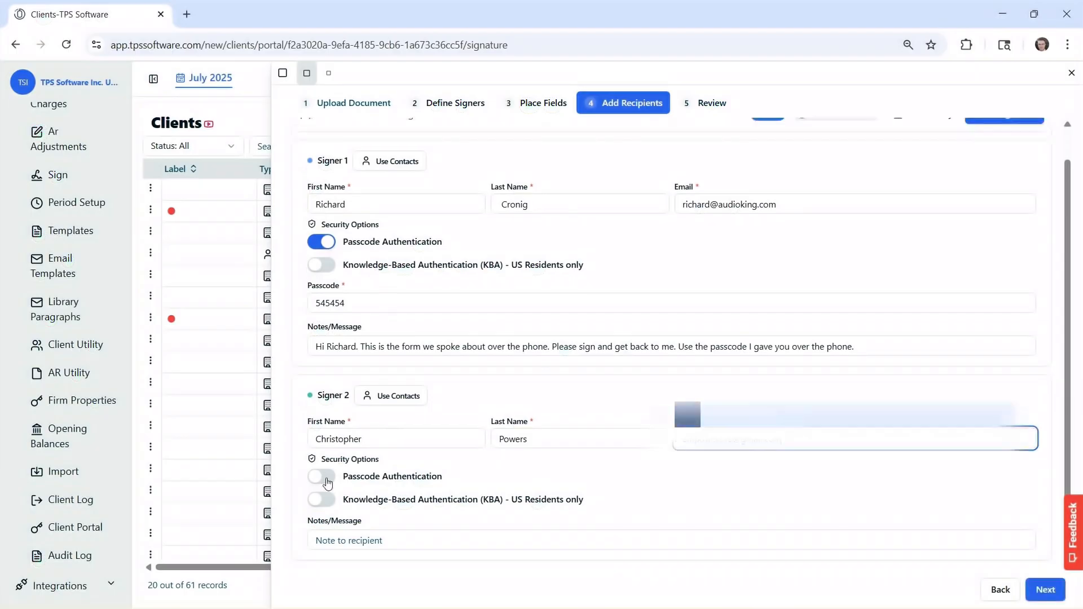
- Set Signer 2's passcode authentication and note with their first name, then go to review
left_click(322, 476)
left_click(361, 540)
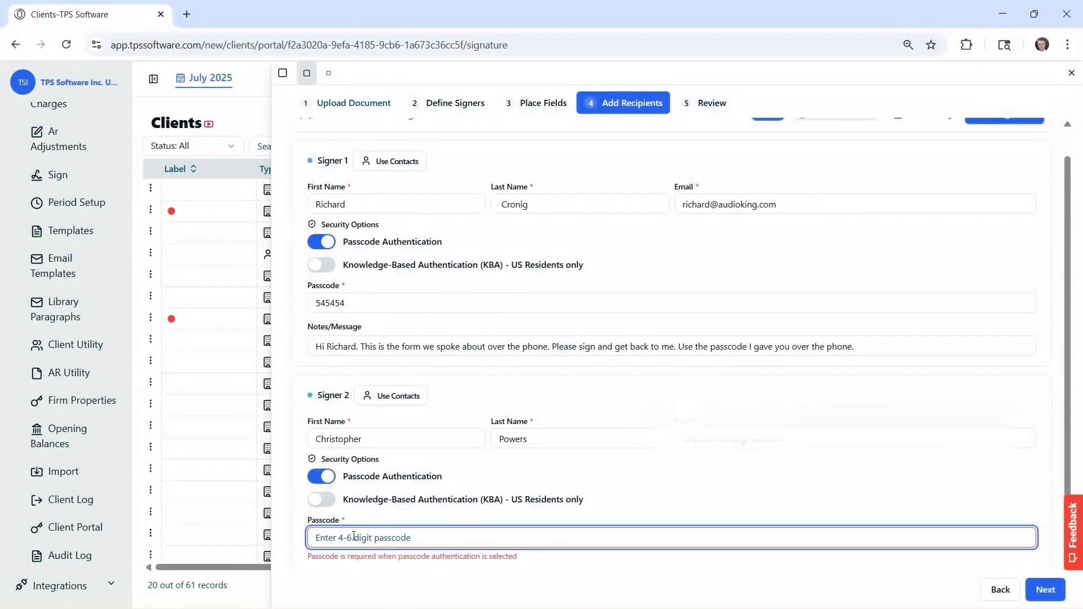
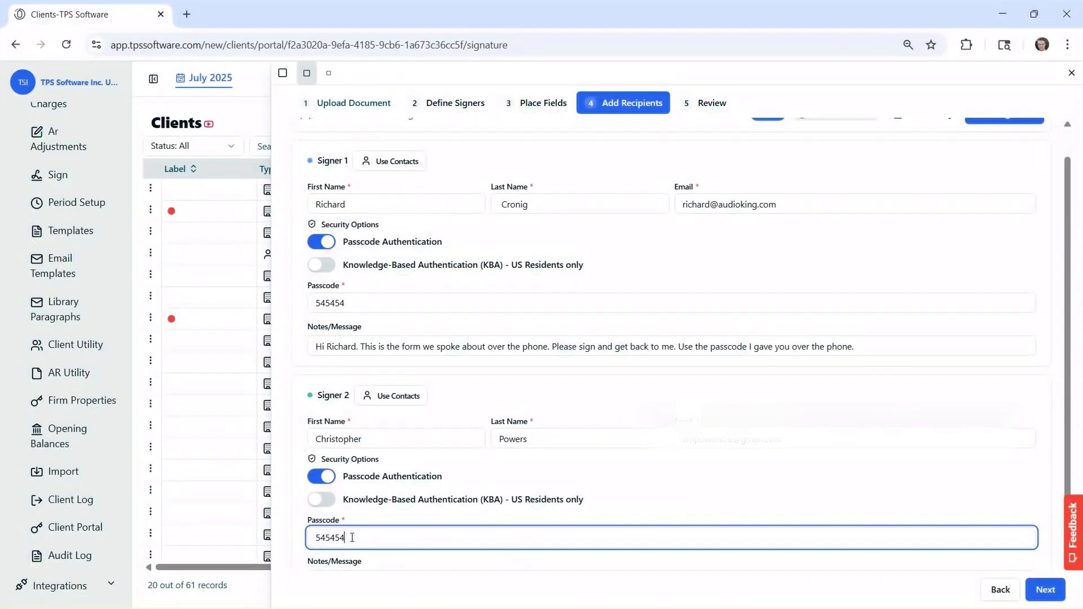
scroll(378, 539, "down", 1)
left_click(372, 542)
type("Hi Richard. This is the form we spoke about over the phone. Please sign and get back to me. Use the passcode I gave you over the phone.")
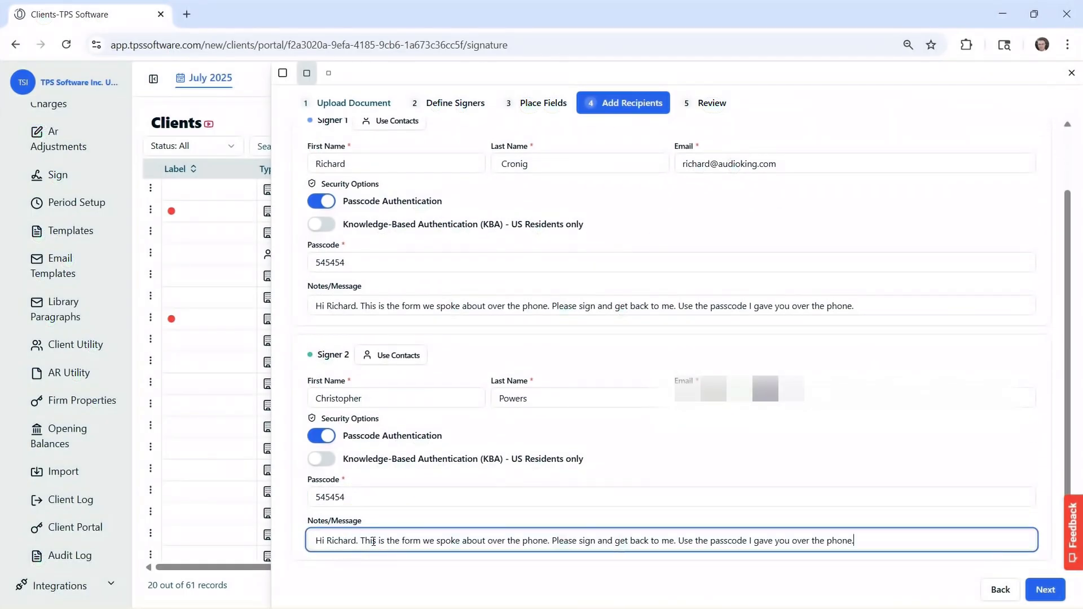
left_click_drag(327, 542, 356, 543)
type("Christopher")
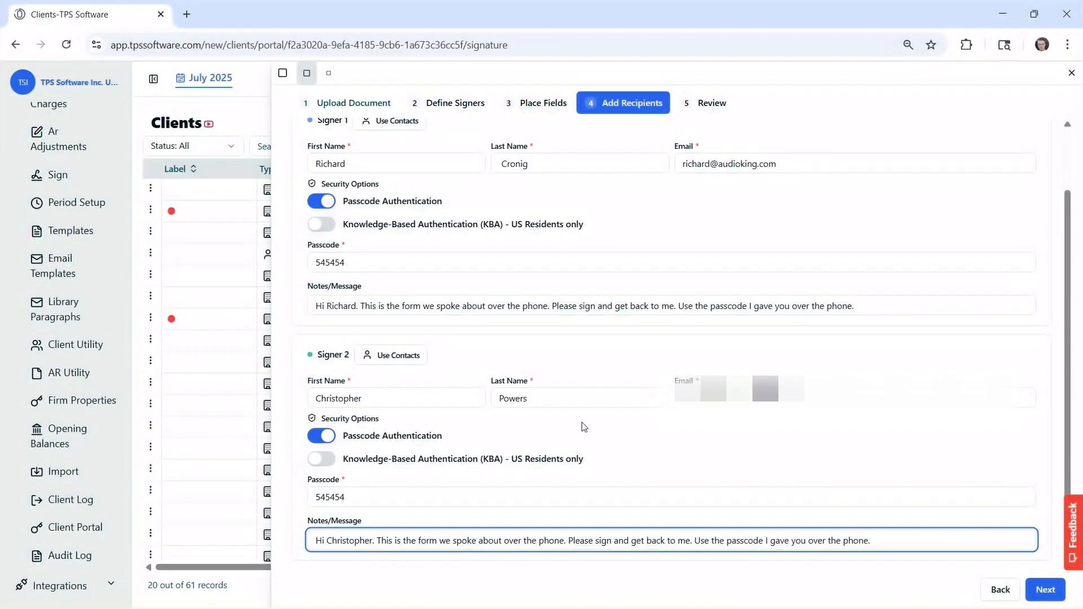
scroll(588, 423, "up", 1)
scroll(587, 423, "up", 1)
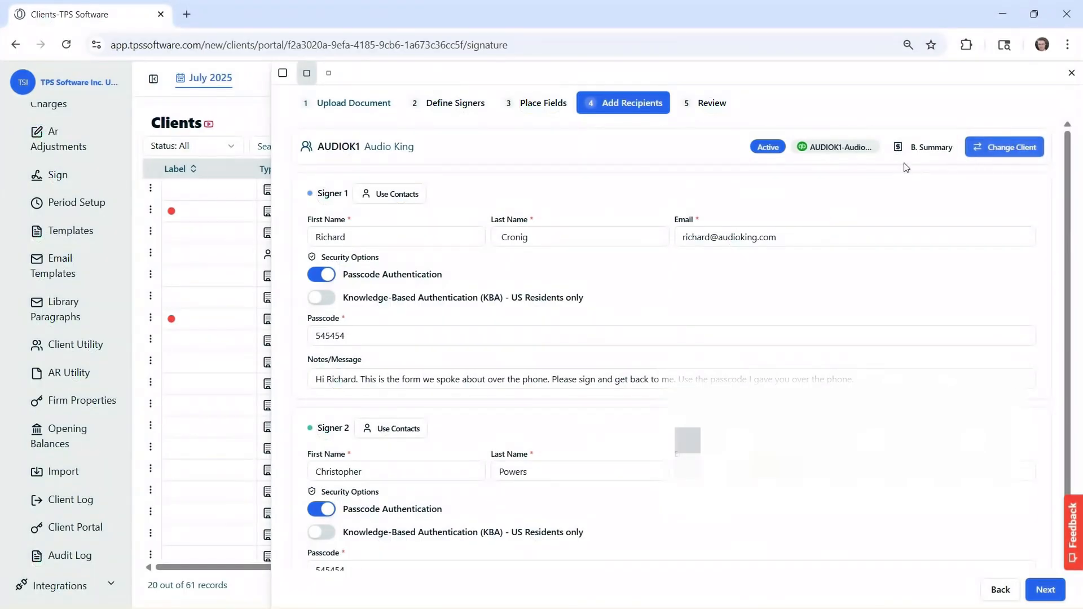
scroll(509, 176, "down", 2)
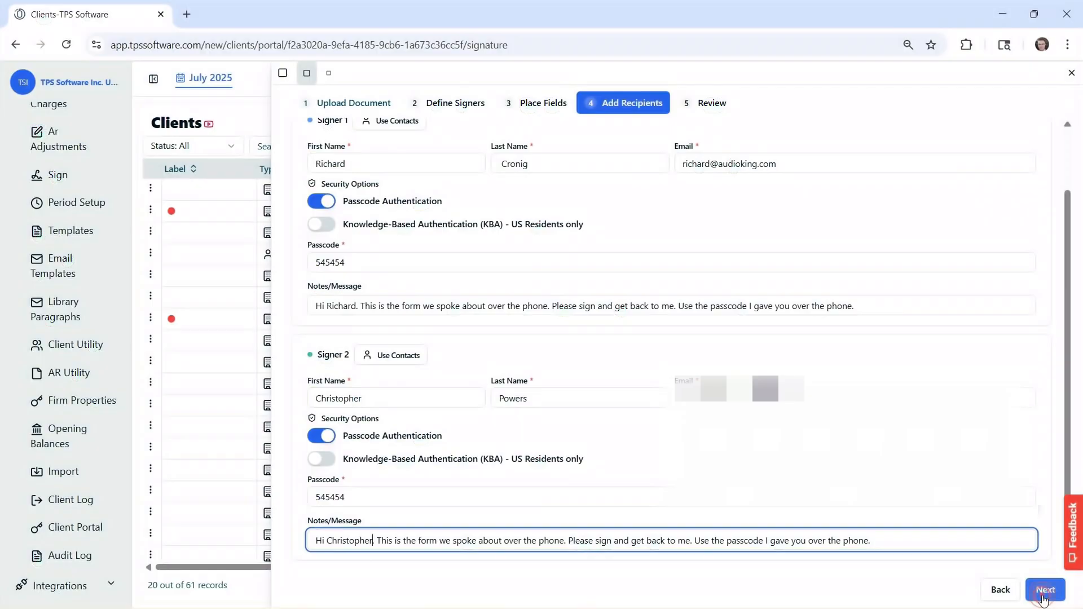
left_click(1043, 589)
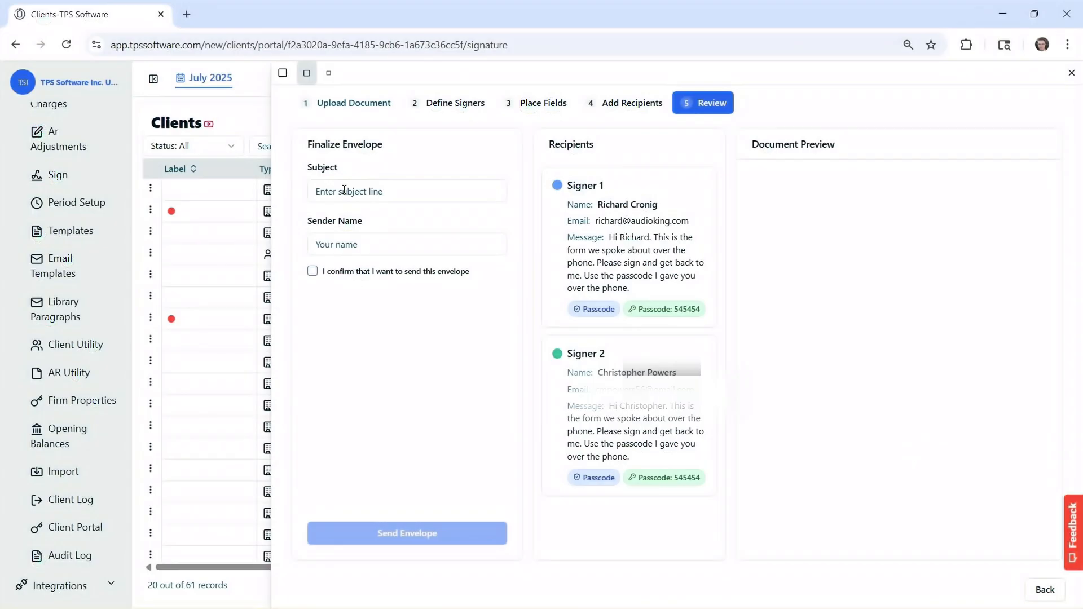
- Title the envelope 'Document 5', autofill the sender name, confirm, and send it
left_click(344, 190)
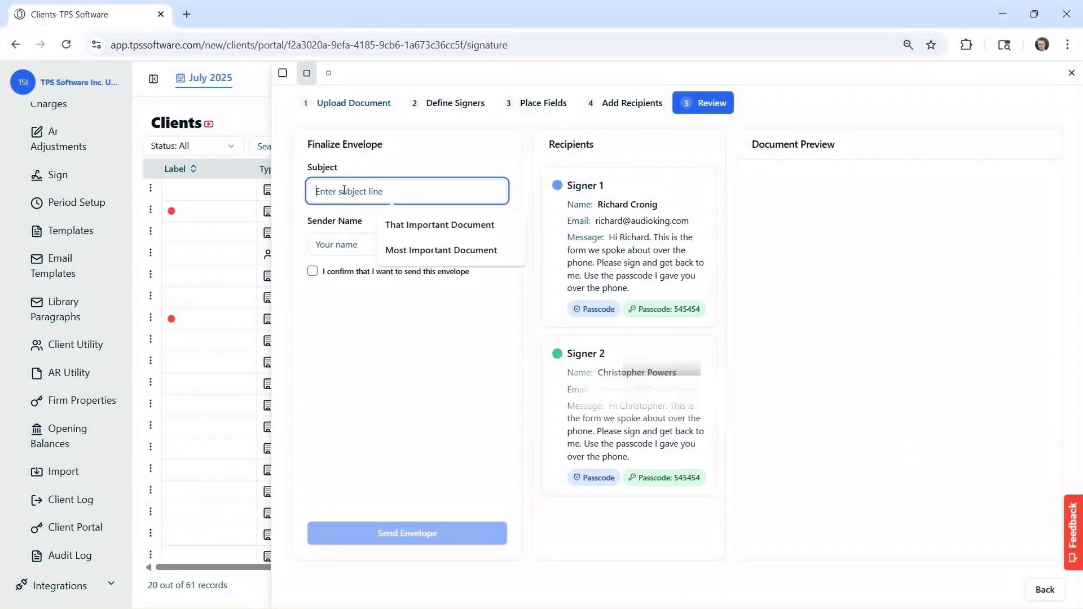
type("Document 5")
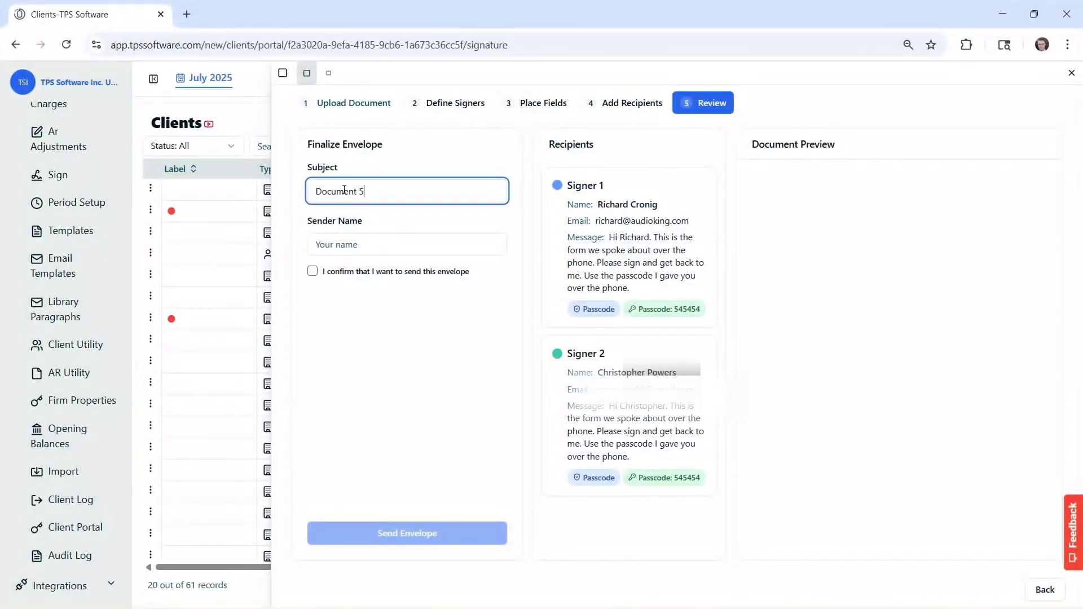
left_click(388, 246)
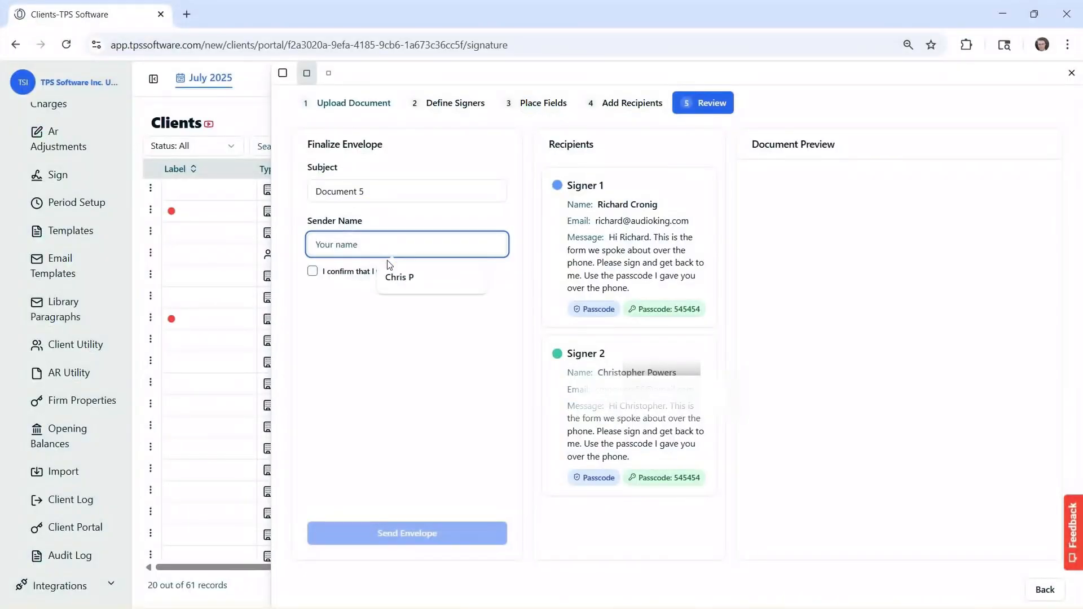
left_click(398, 280)
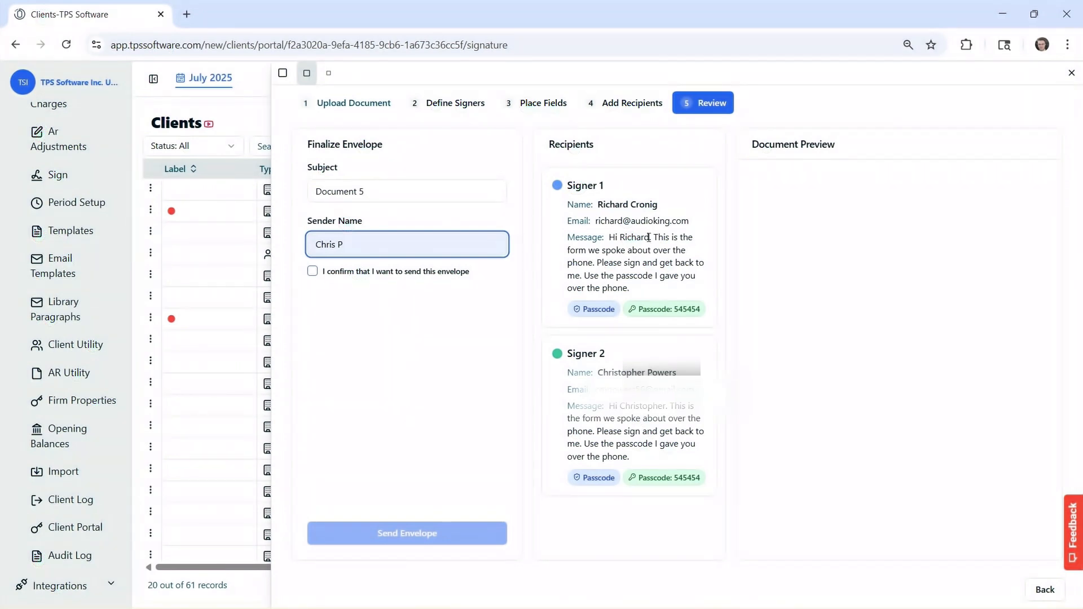
left_click(312, 272)
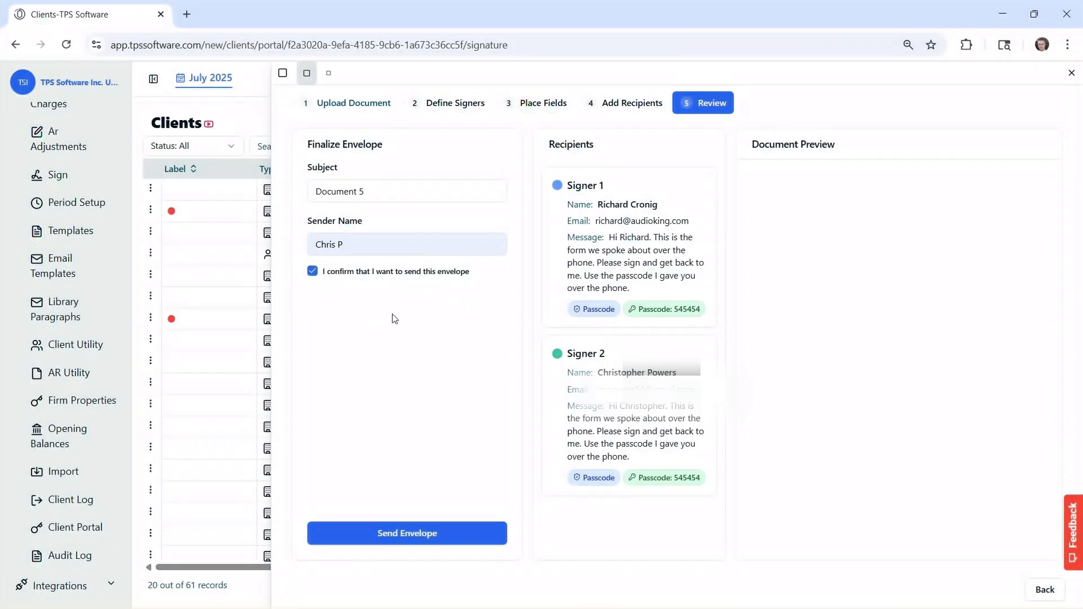
left_click(407, 534)
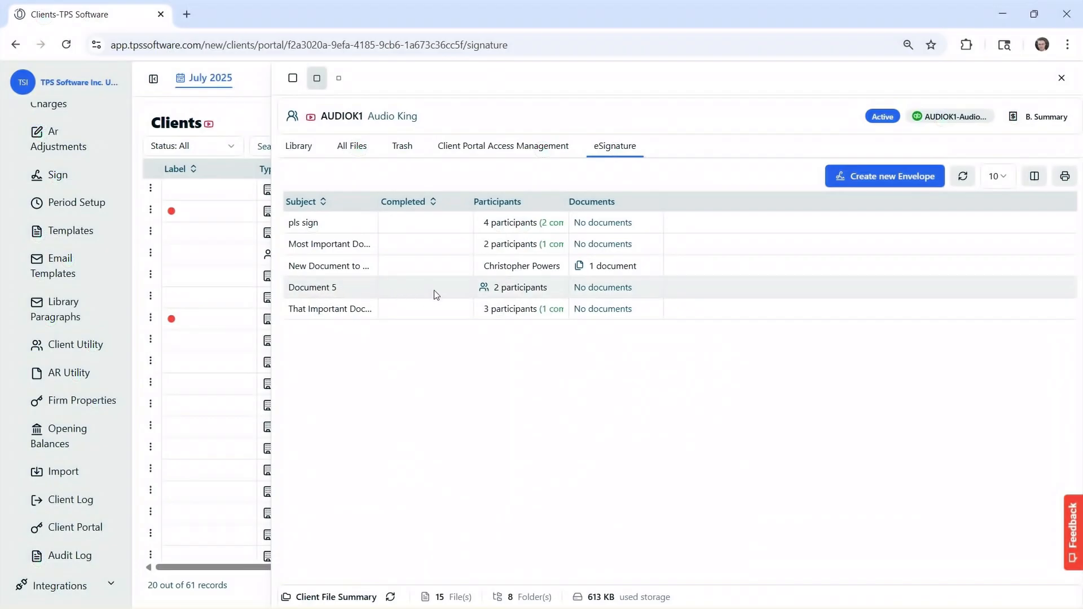
- Check the Document 5 row's participants and documents, confirming both signers are still pending
mouse_move(504, 293)
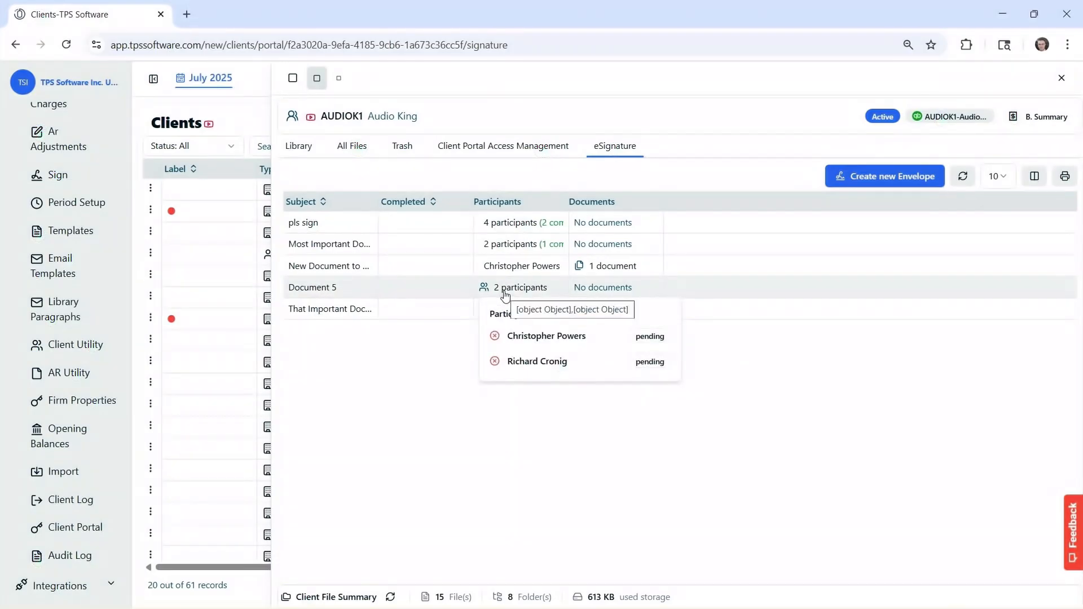
mouse_move(606, 291)
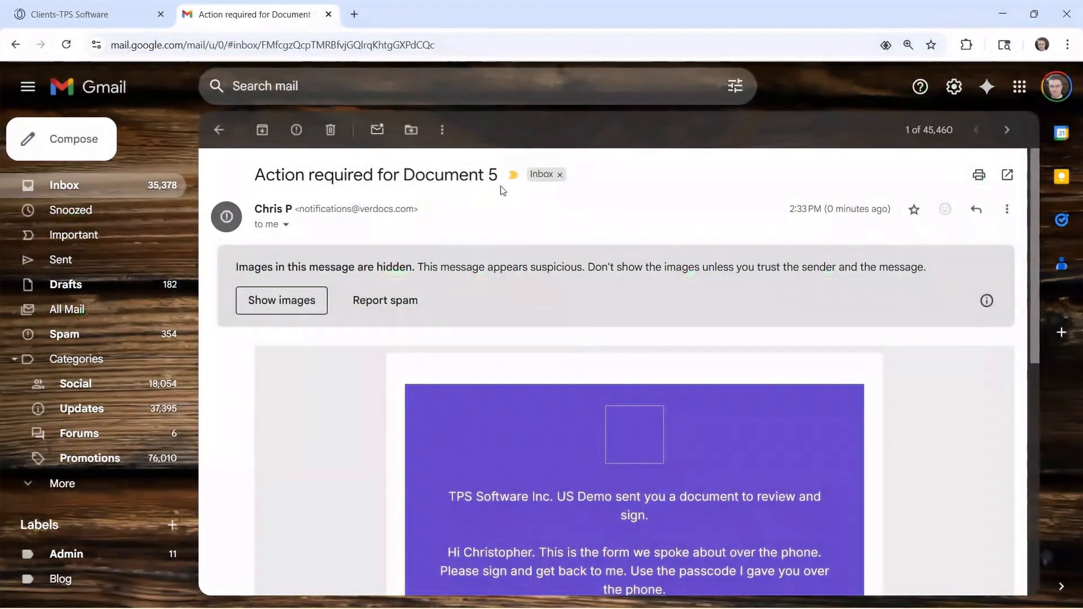
- Open the Document 5 signing link from the 'Action required for Document 5' email
scroll(502, 188, "down", 3)
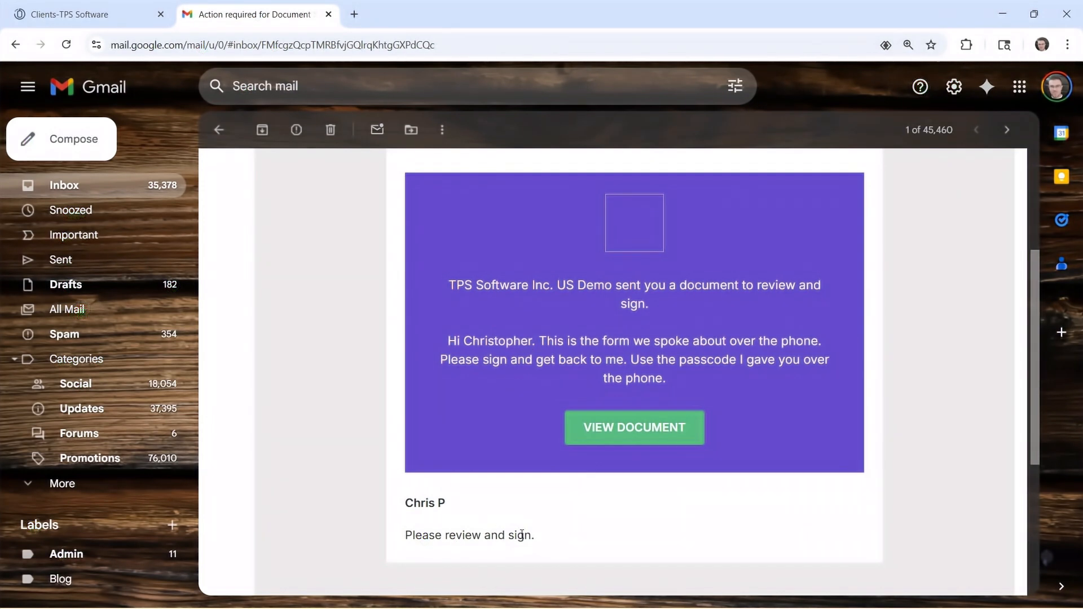
left_click(602, 432)
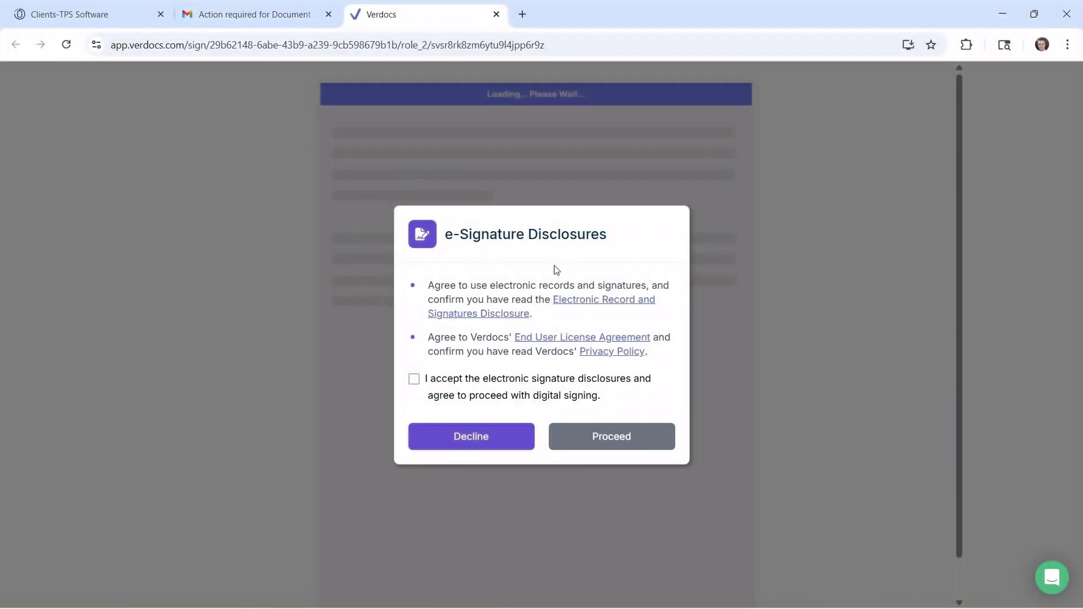
- Accept the e-Signature Disclosures and submit the saved passcode to open Document 5
left_click(415, 384)
left_click(627, 440)
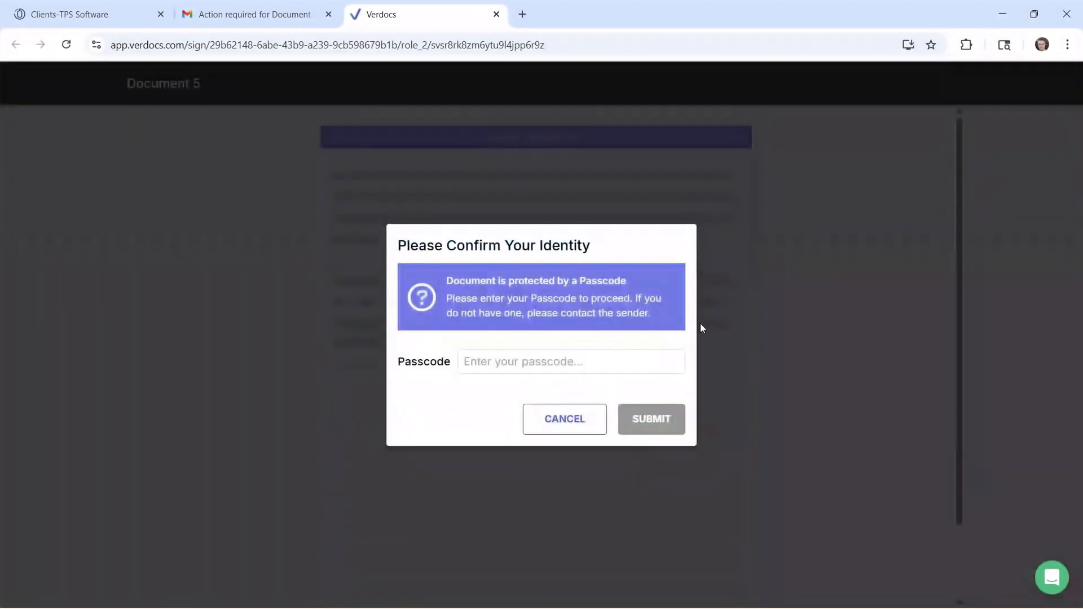
left_click(507, 362)
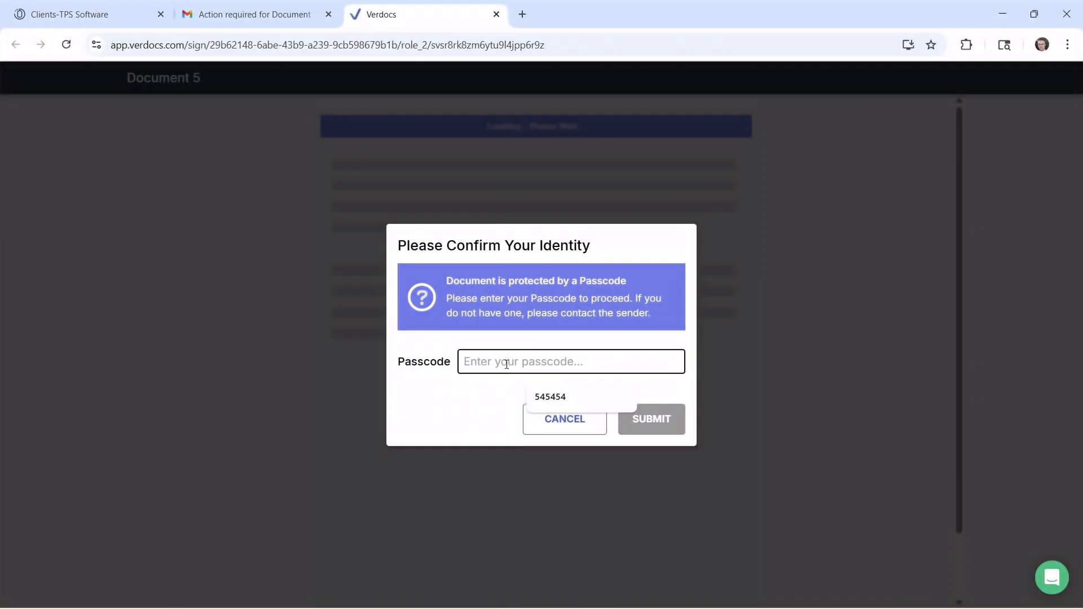
key("Down")
key("Return")
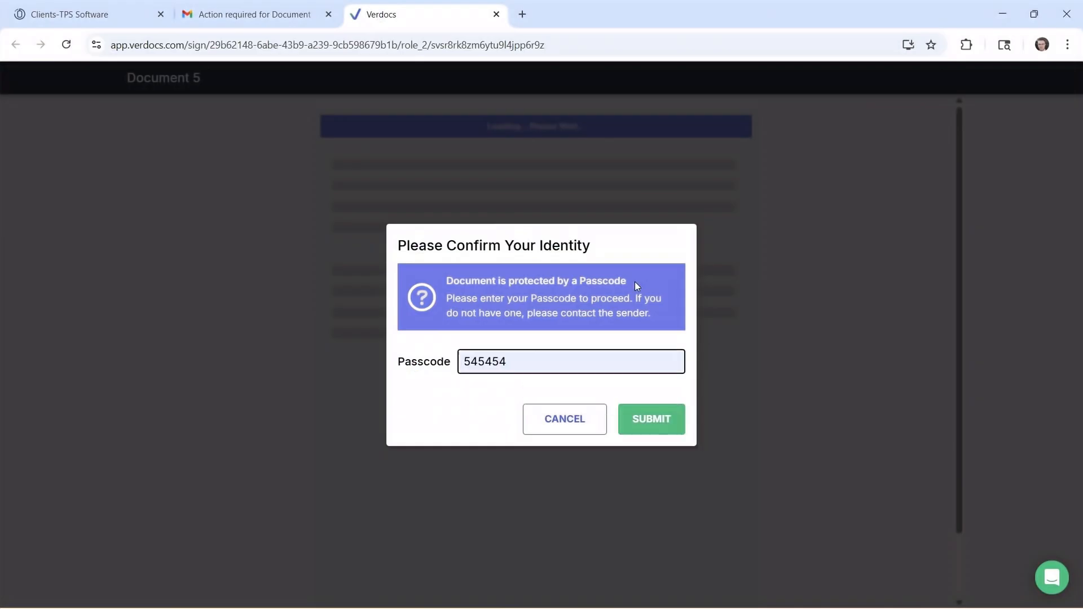
left_click(643, 425)
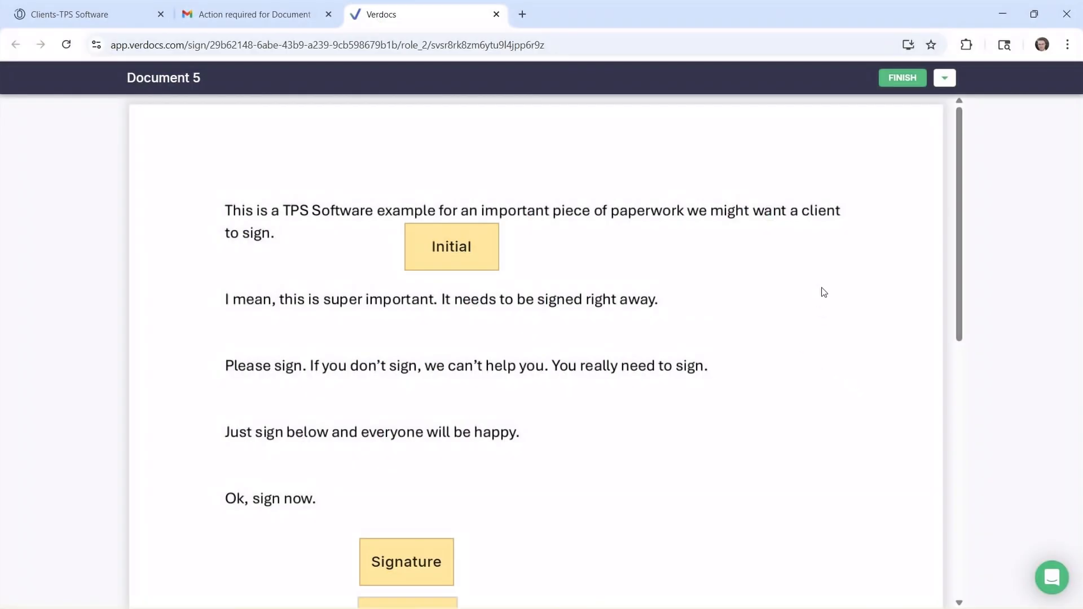
- Apply the CP initials and full-name signature, and set the date to the 28th
left_click(941, 81)
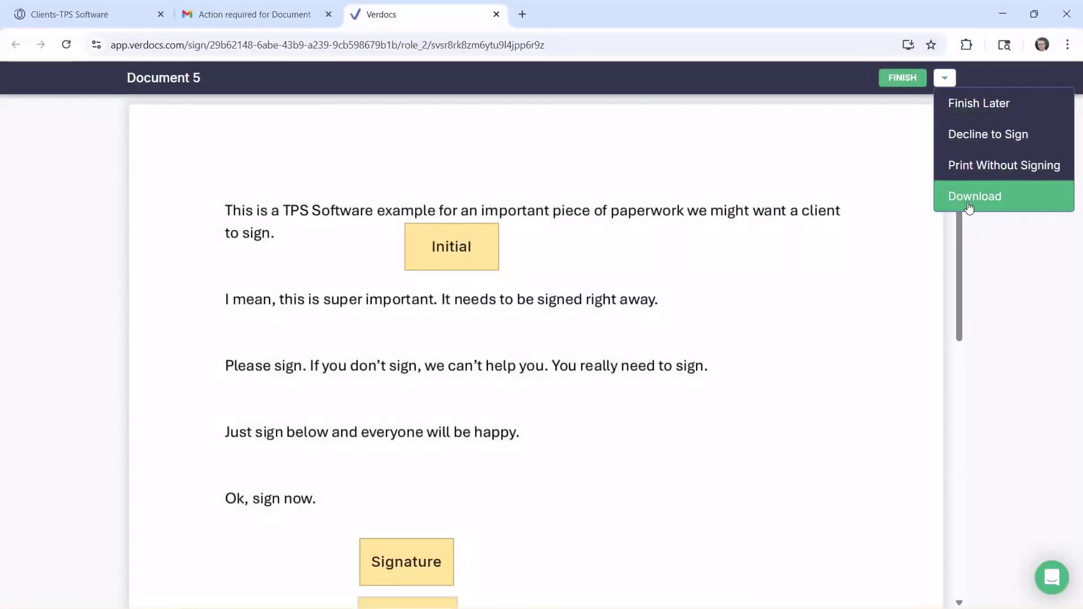
left_click(451, 246)
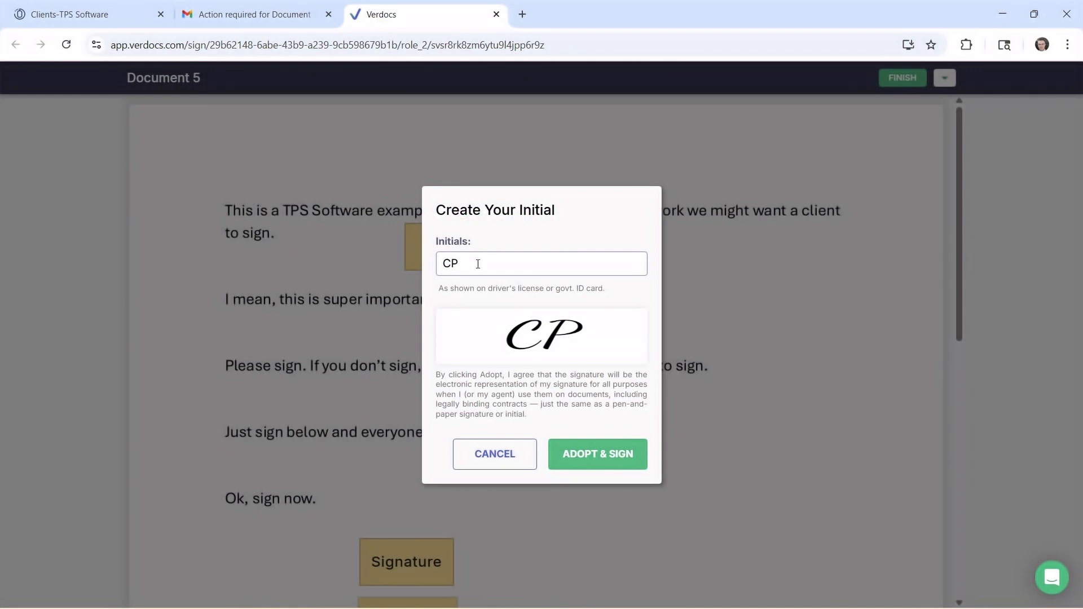
left_click(590, 452)
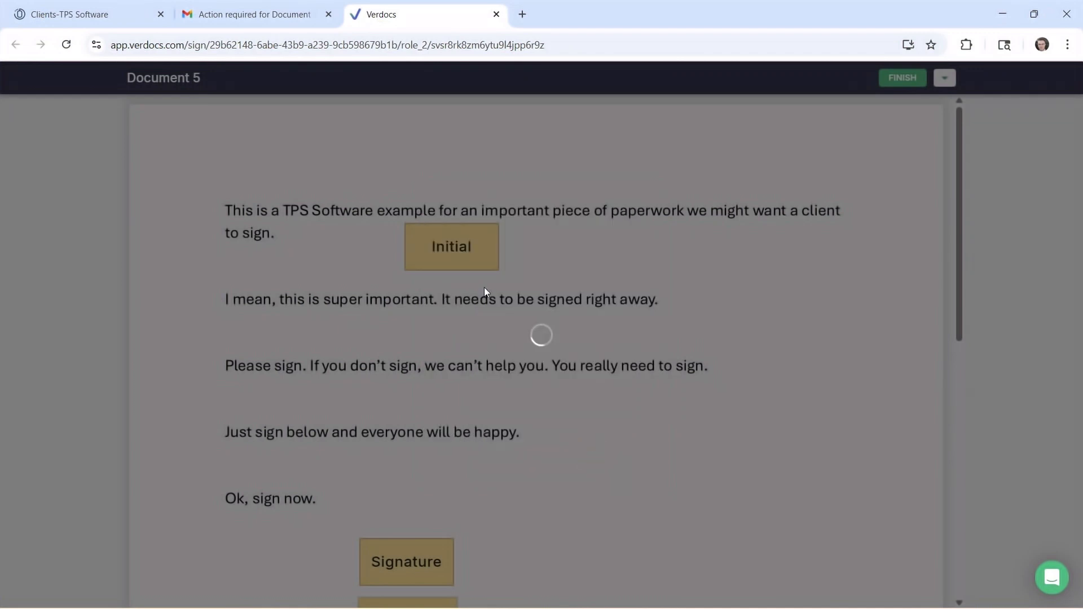
scroll(466, 382, "down", 3)
left_click(398, 348)
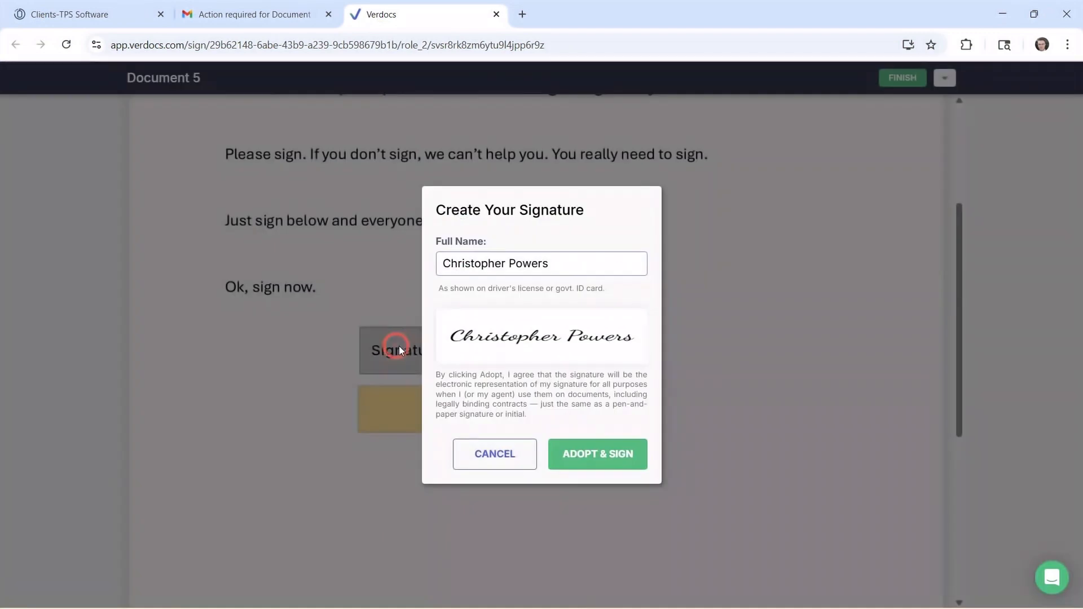
left_click(595, 463)
left_click(404, 411)
left_click(573, 405)
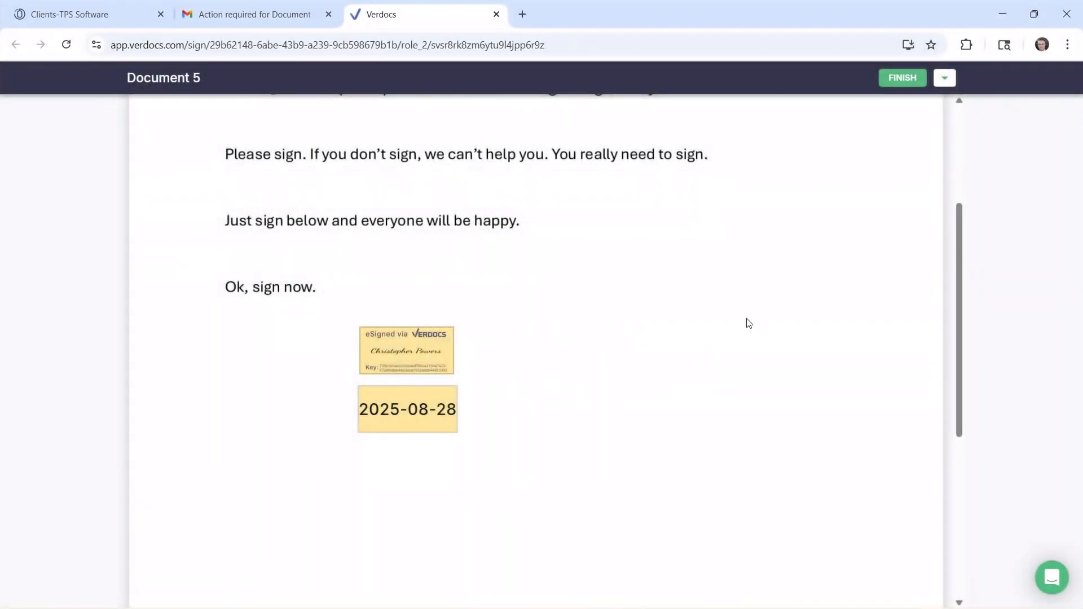
- Finish signing Document 5 and dismiss the completion message
scroll(748, 319, "up", 4)
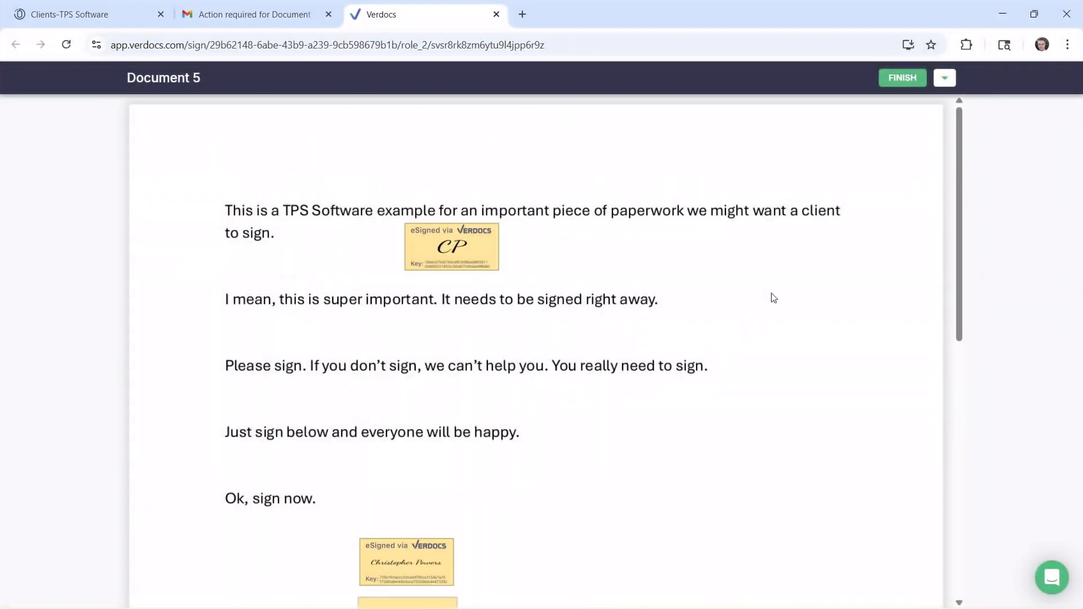
left_click(901, 78)
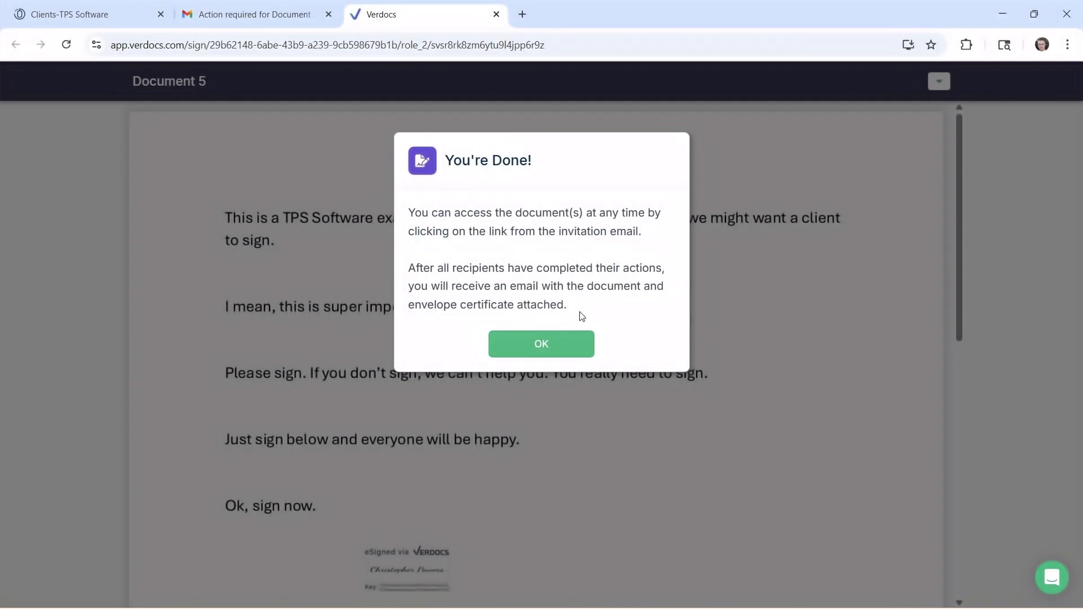
left_click(551, 349)
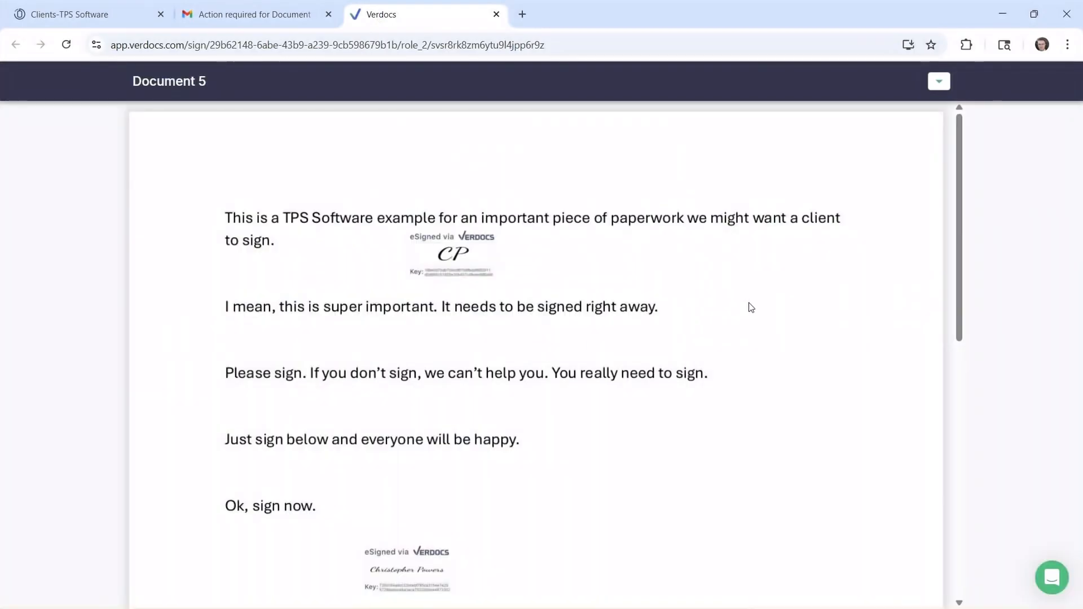
left_click(939, 82)
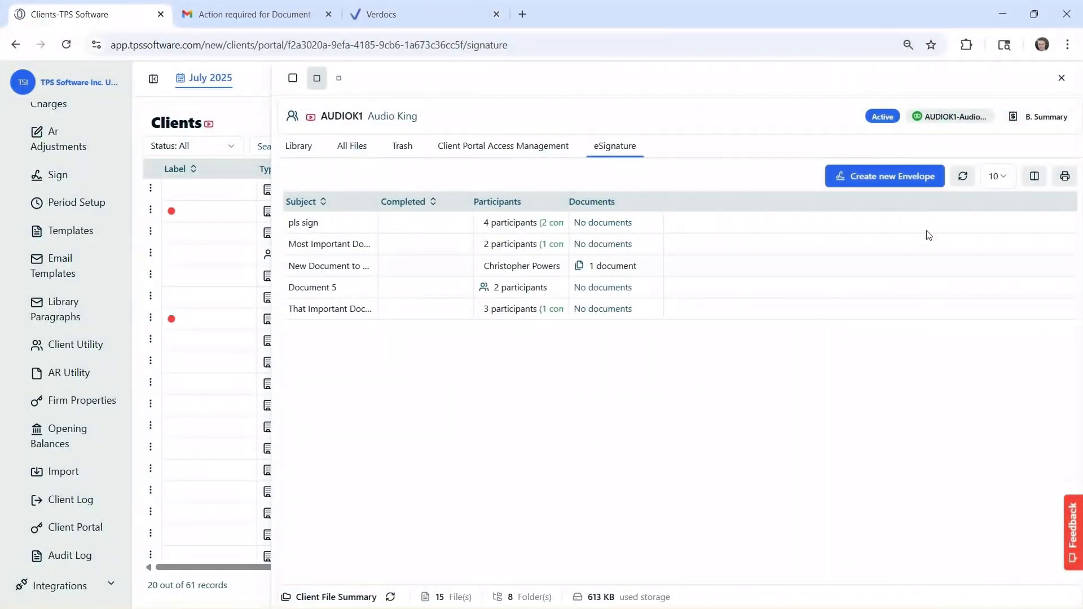
- Reload the eSignature list and check Document 5 shows one of two participants signed
left_click(962, 179)
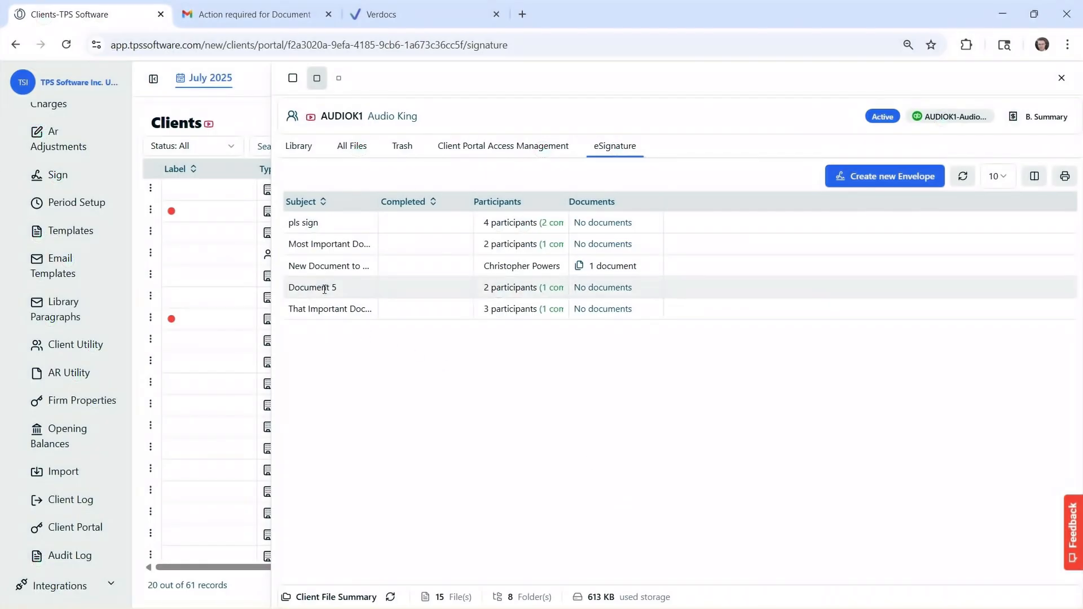
mouse_move(495, 289)
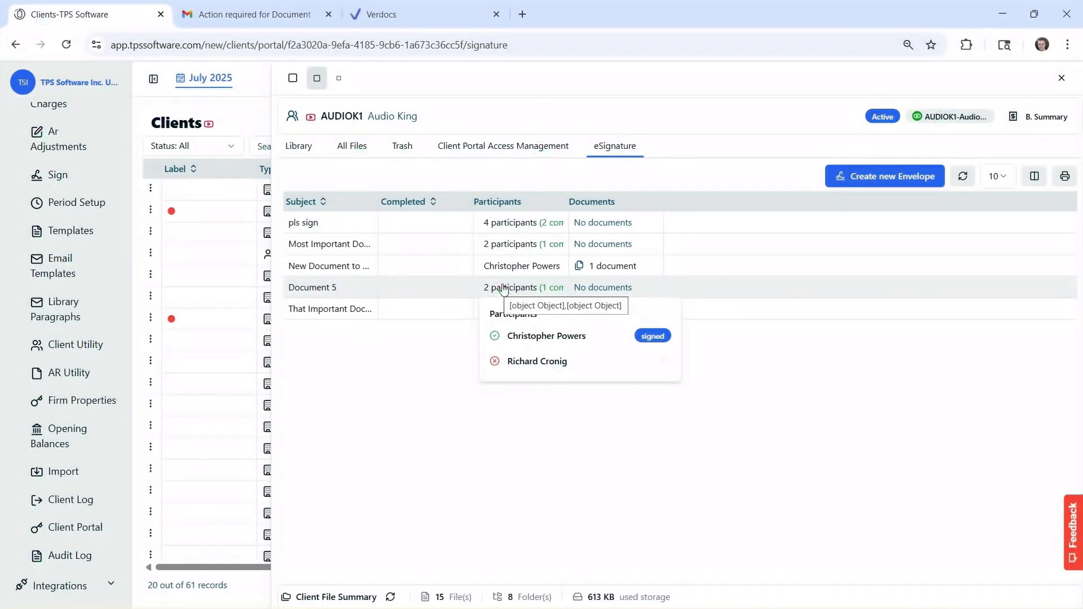
mouse_move(599, 290)
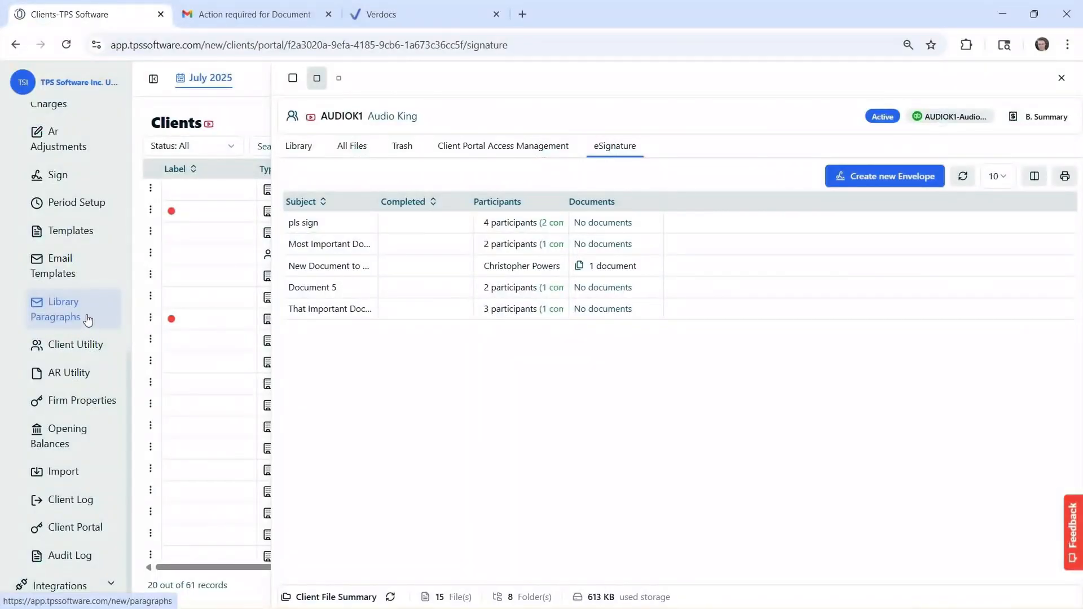
- Go to the Sign page's list of all envelopes and locate the Document 5 row
left_click(66, 175)
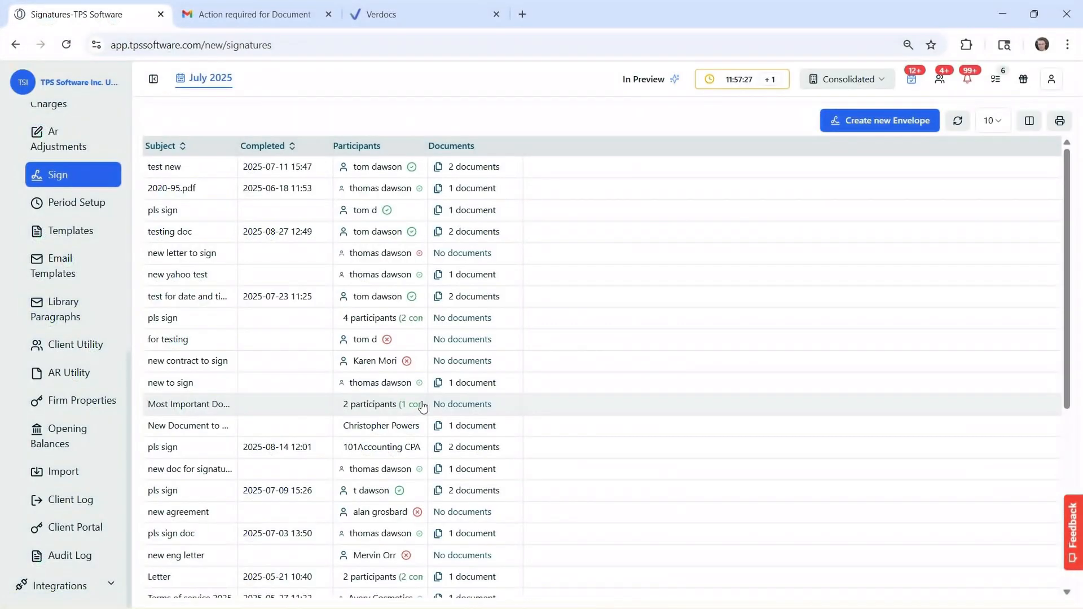
scroll(190, 282, "down", 4)
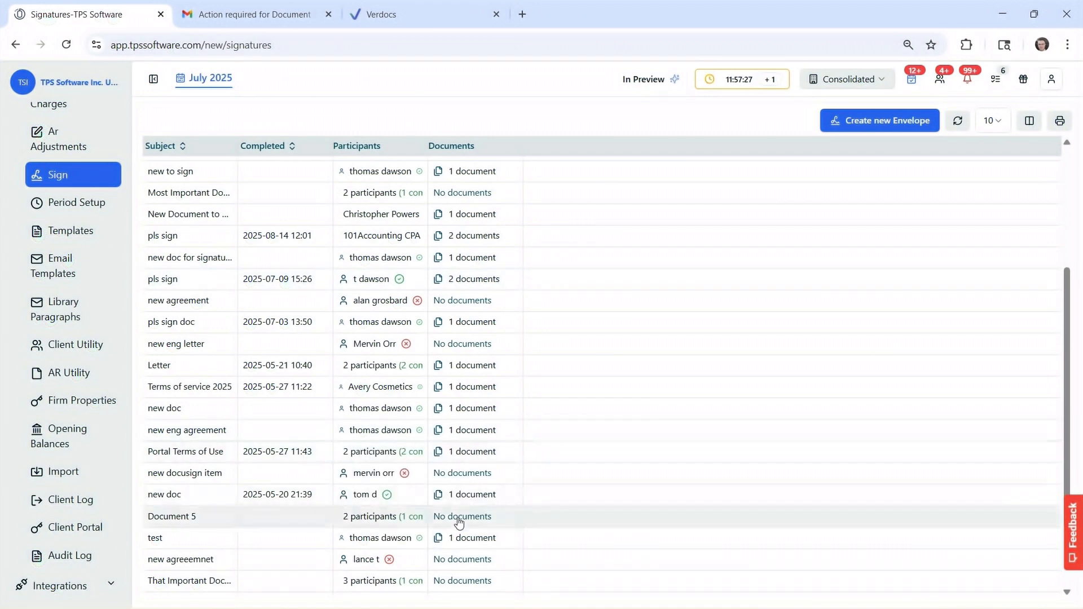
mouse_move(464, 520)
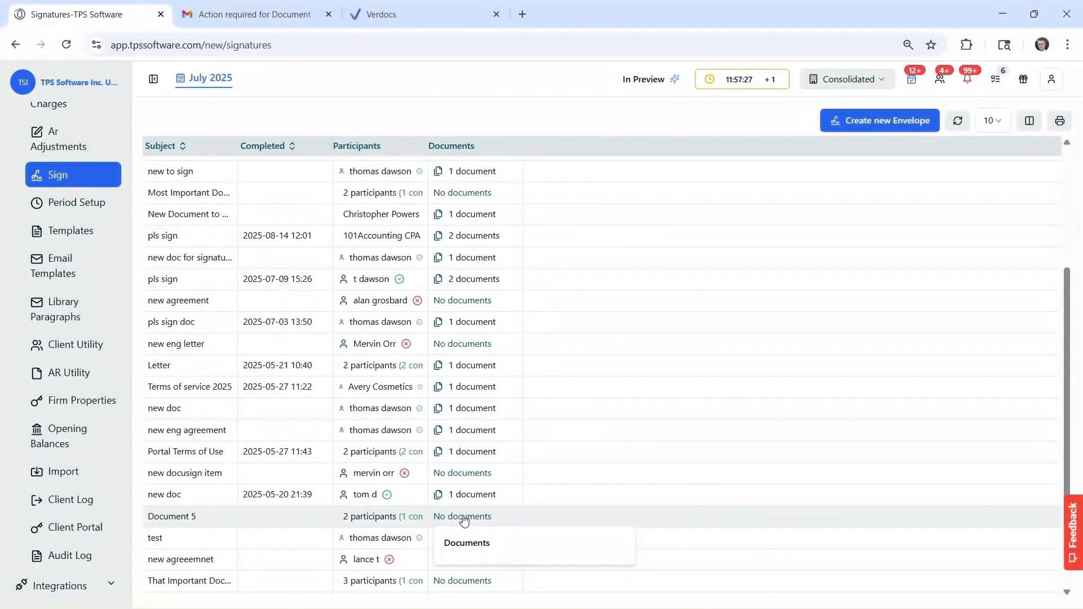